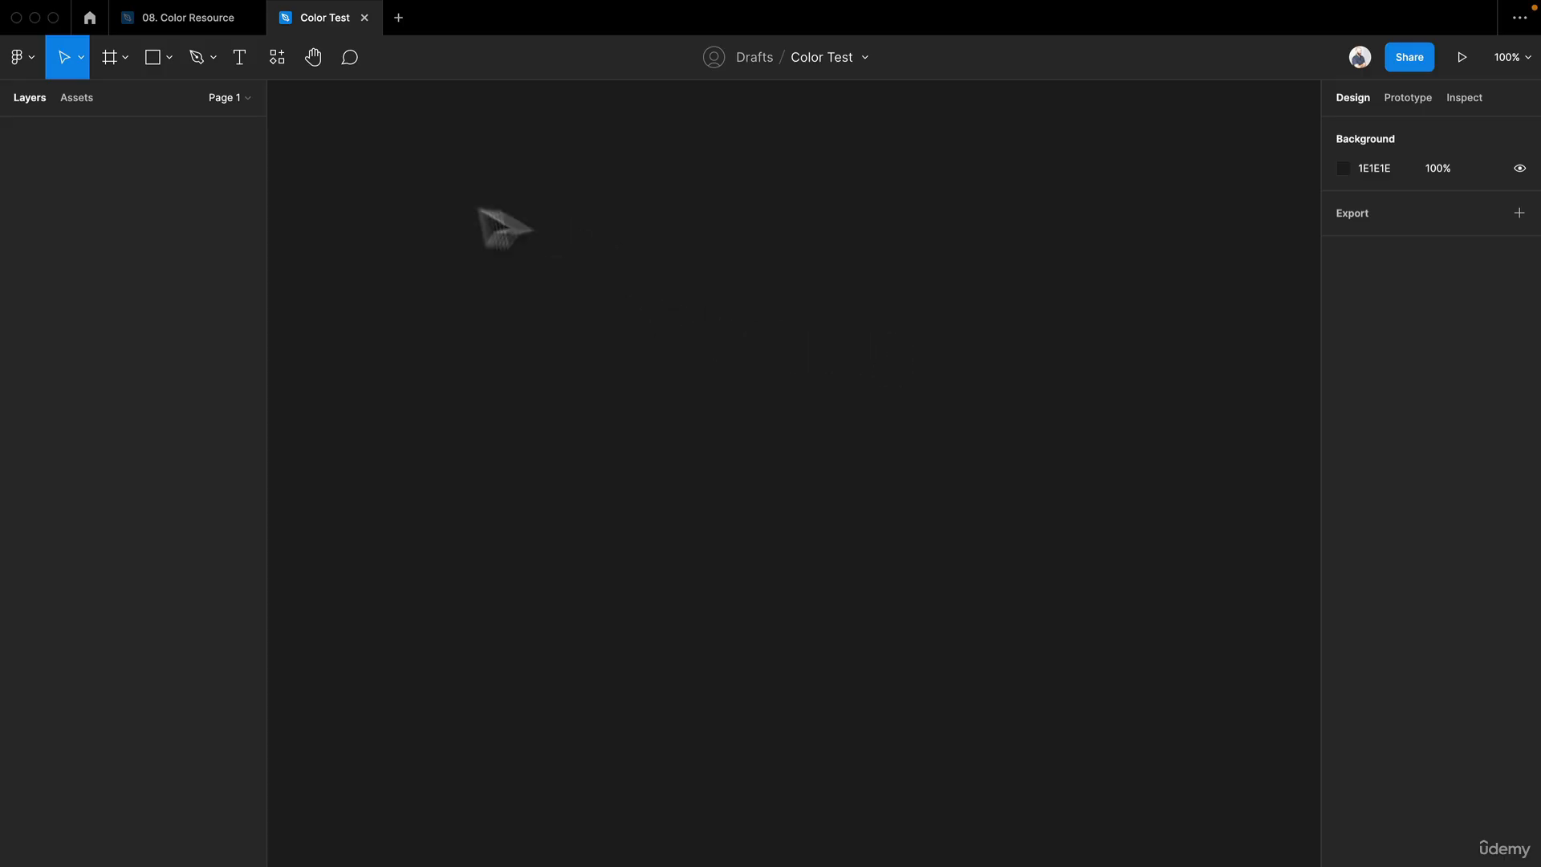
Draw a square about 291 × 291 on the canvas and view the colour sources offered for its fill
key("r")
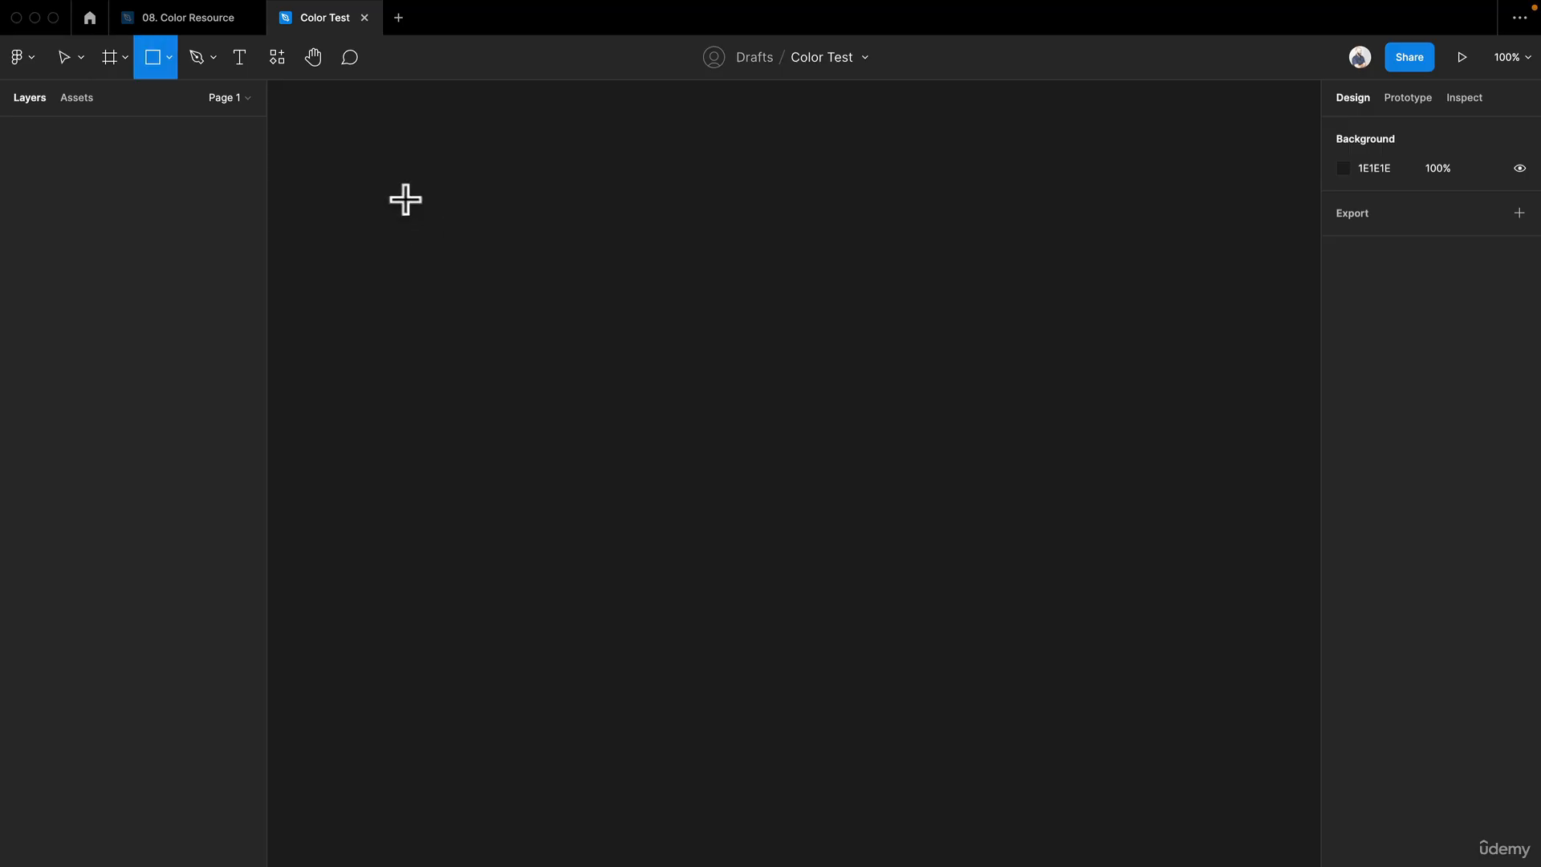
mouse_move(420, 182)
left_mouse_down()
mouse_move(526, 302)
mouse_move(689, 399)
left_mouse_up()
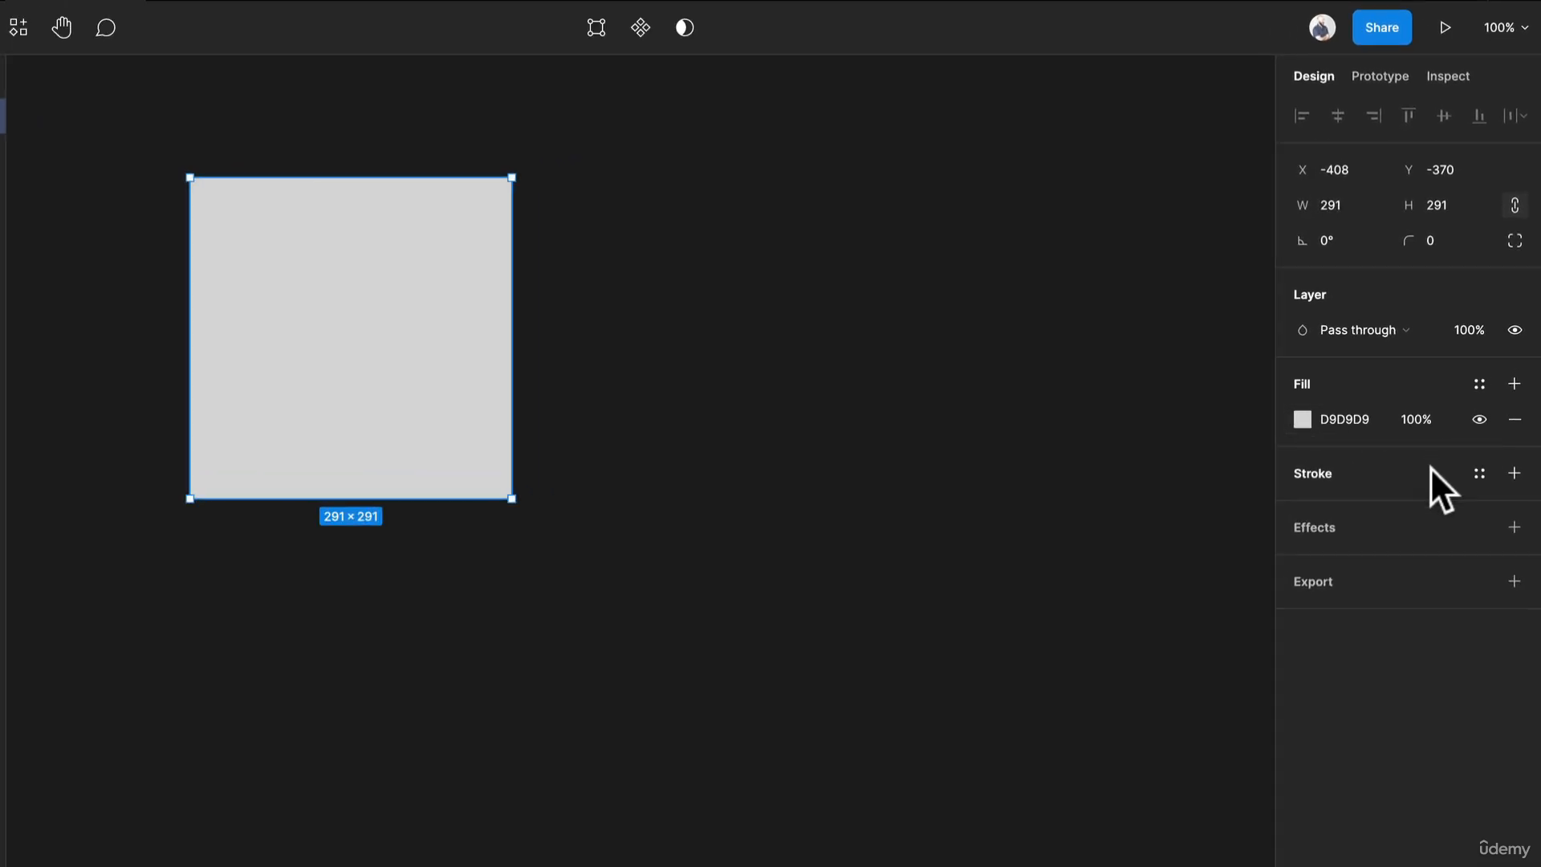
left_click(1304, 421)
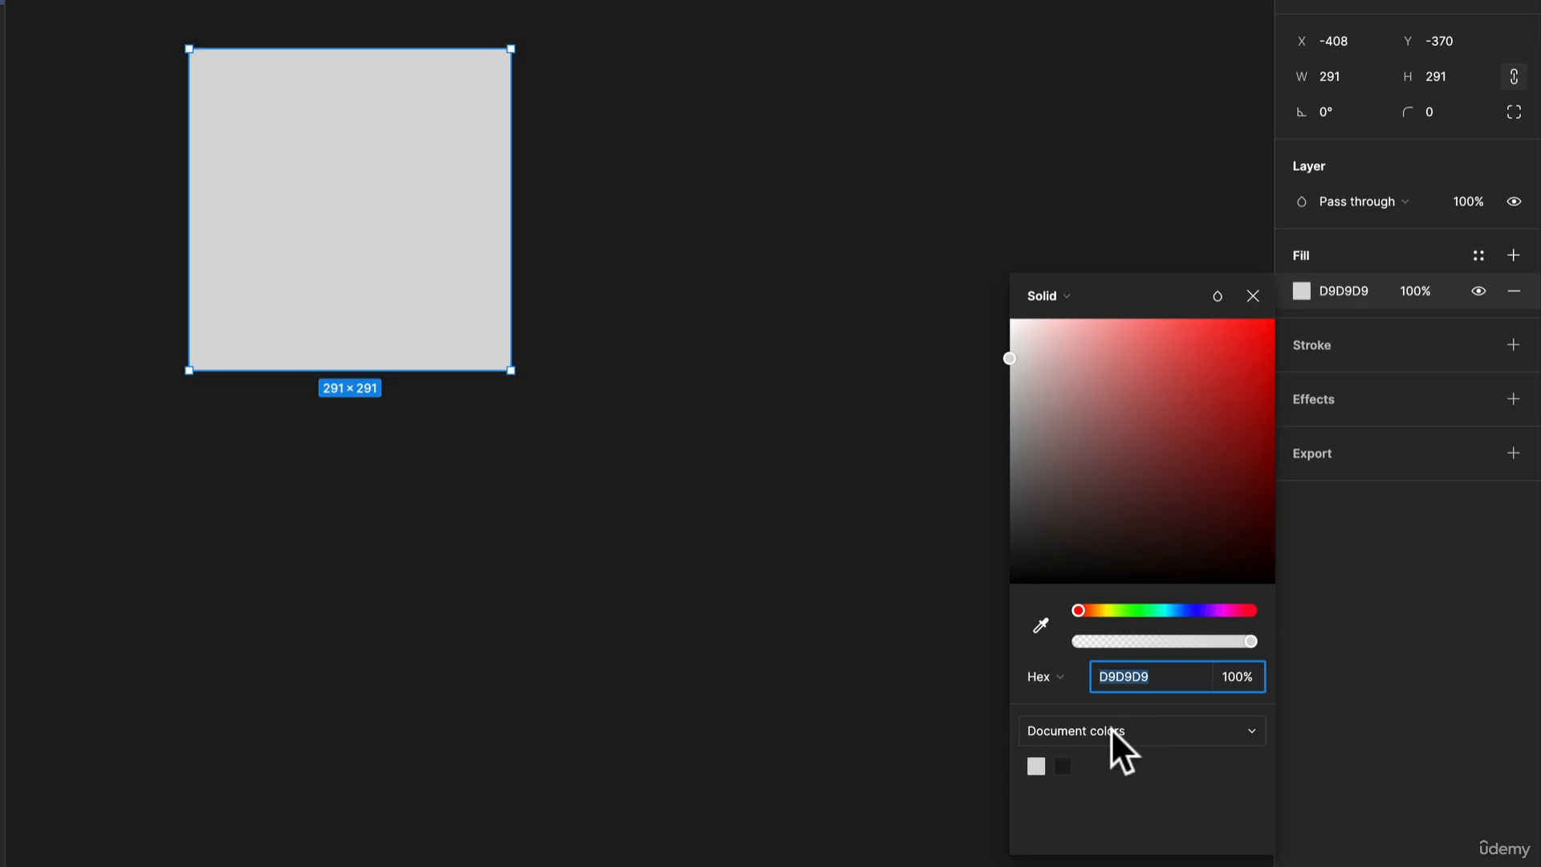
left_click(1111, 729)
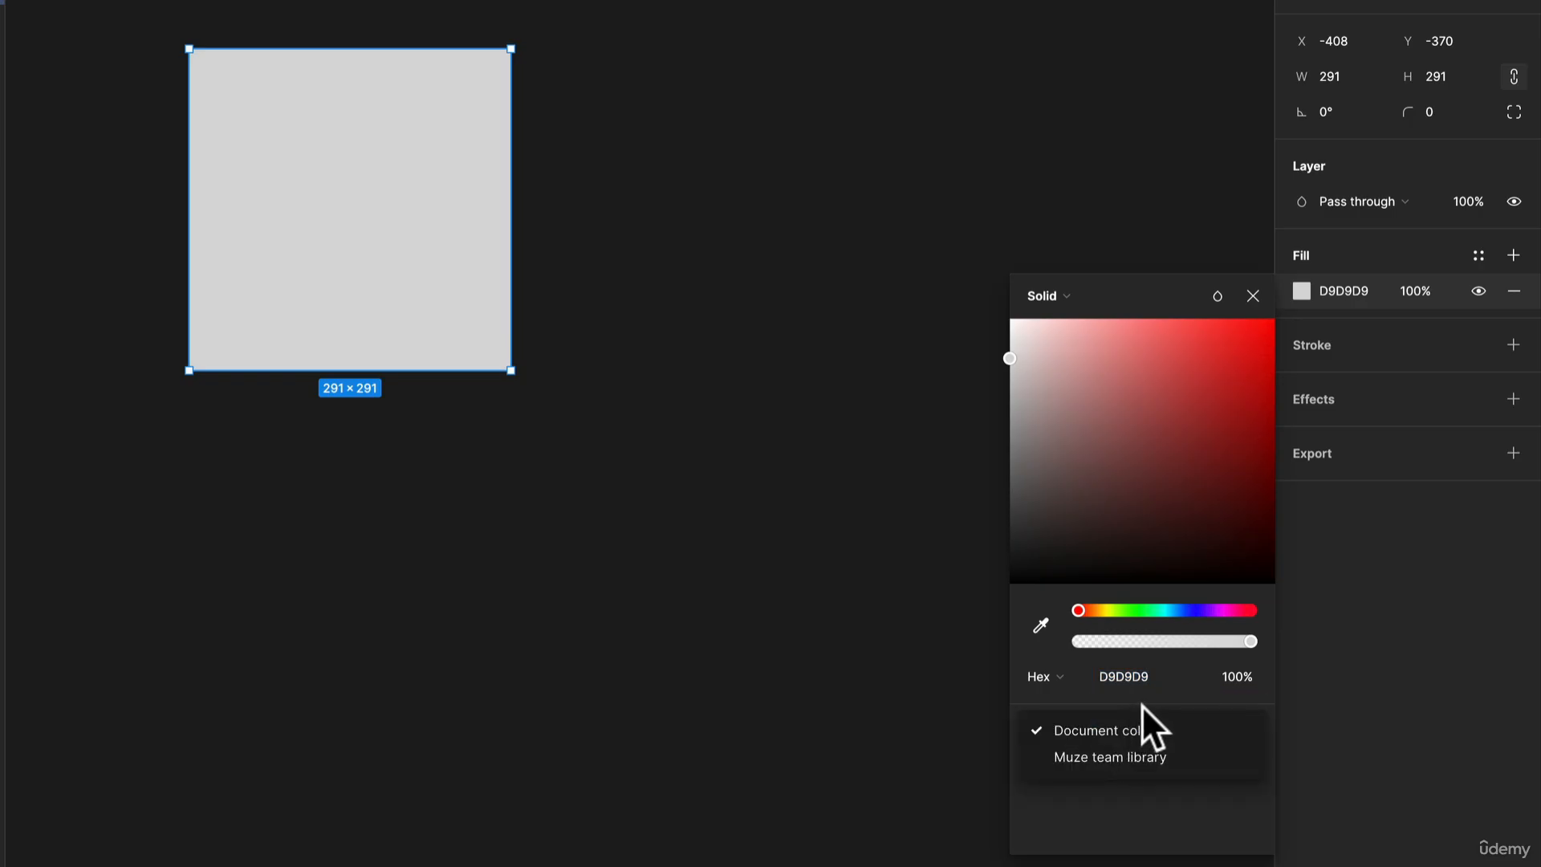
left_click(1141, 703)
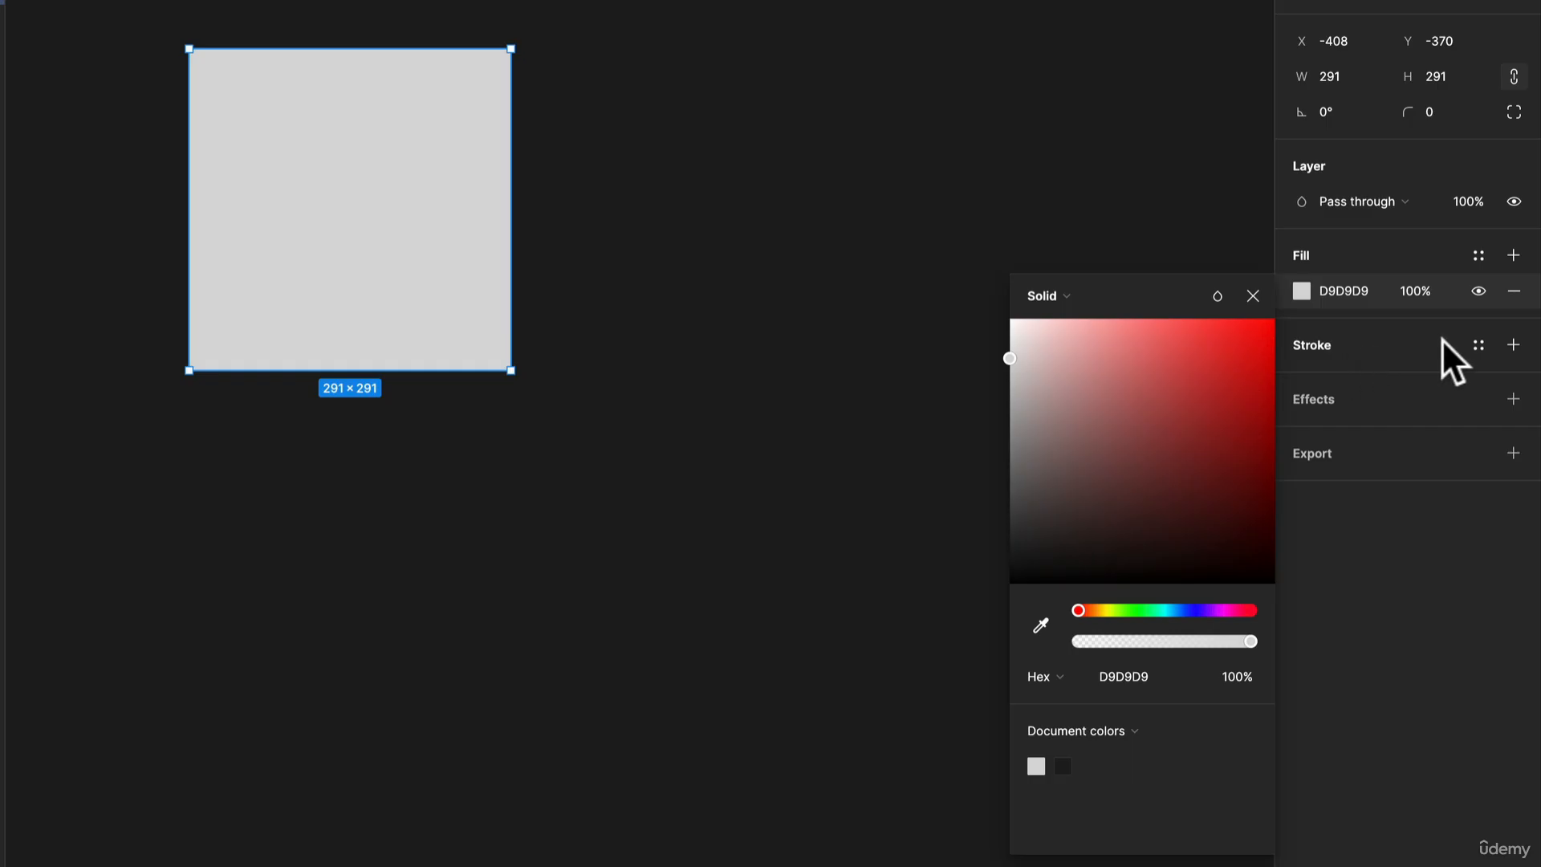
Add a stroke to the square, aligned Inside, coloured red FF0000 and with a thickness of 26
left_click(1512, 345)
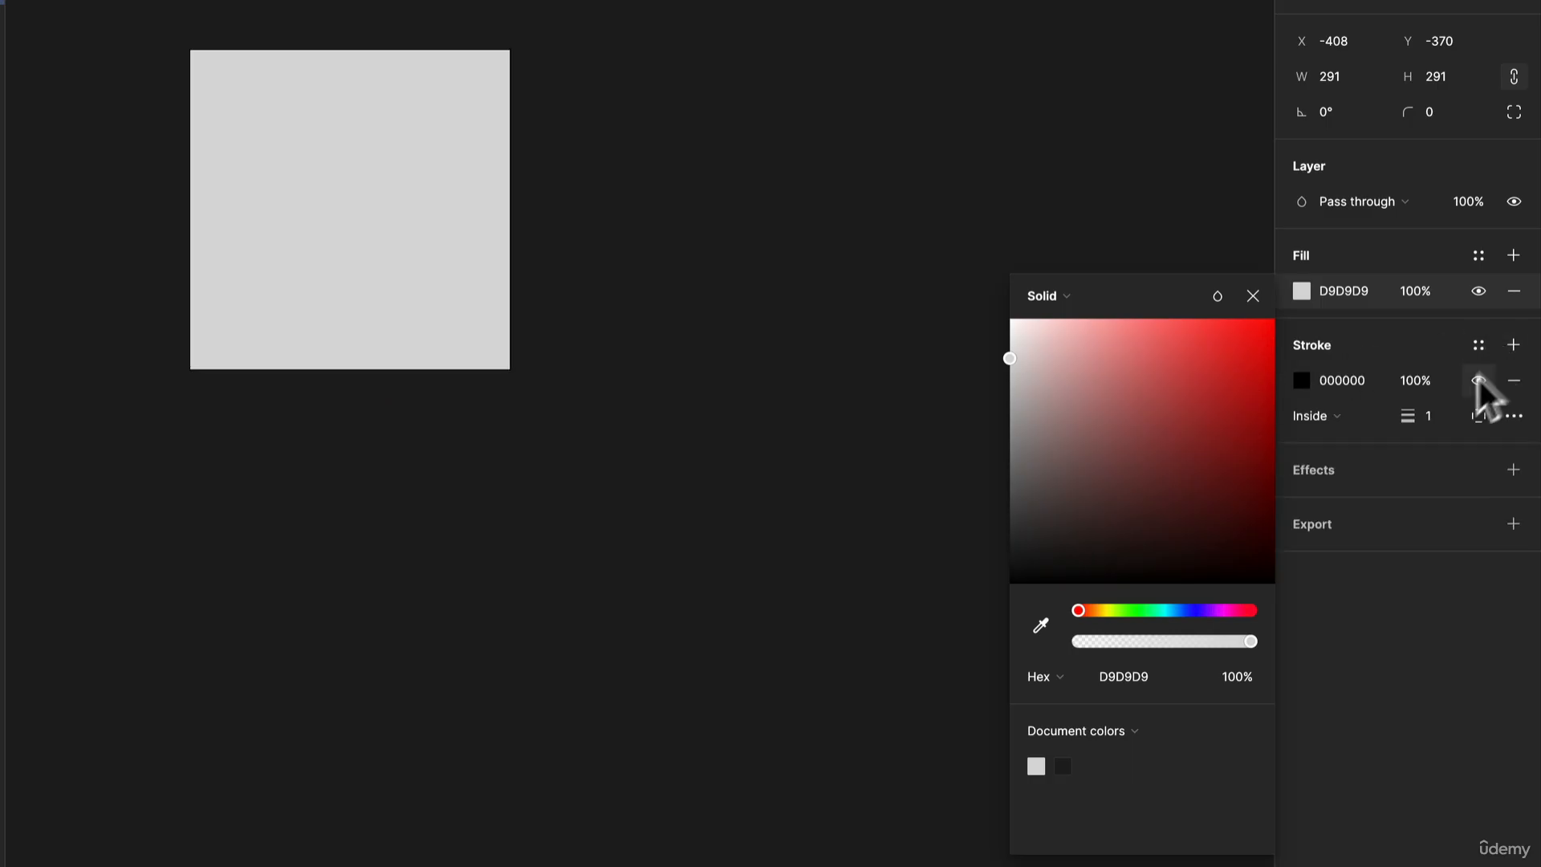
left_click(1340, 414)
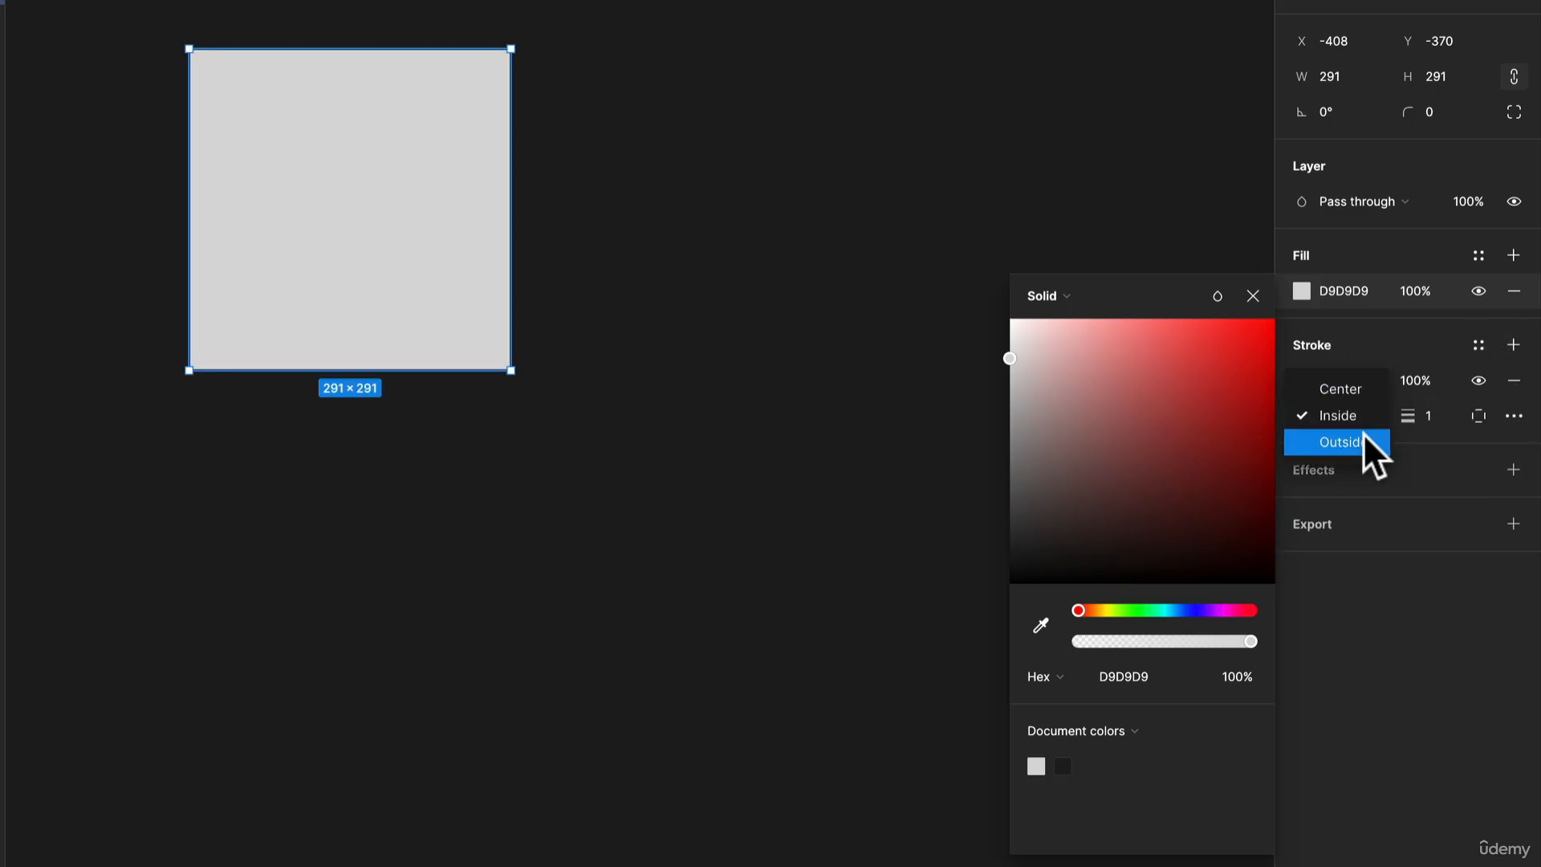
left_click(1357, 414)
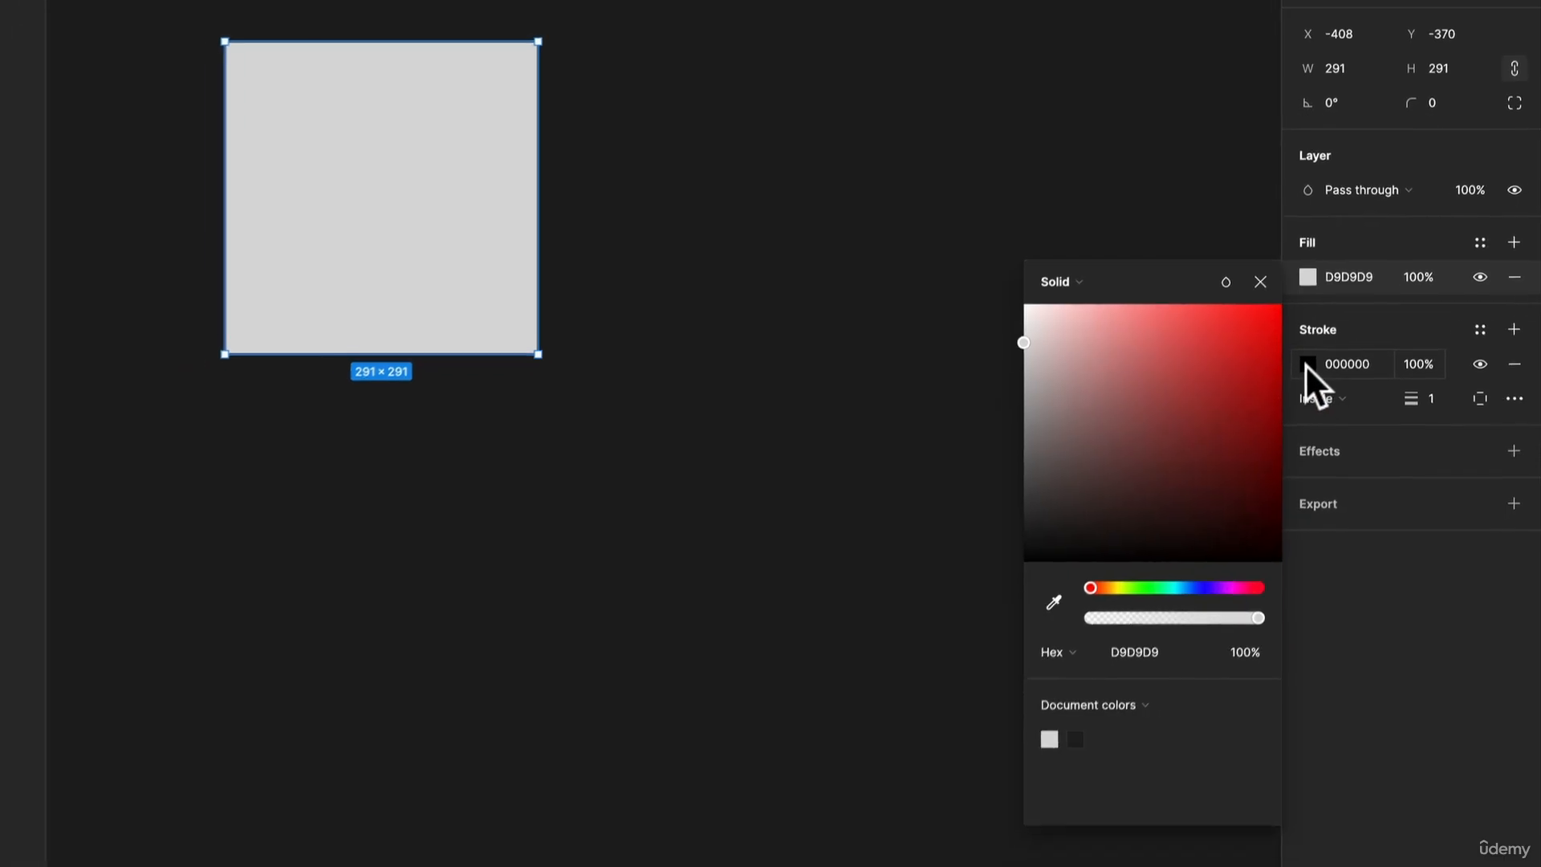
left_click(1303, 380)
left_click_drag(1240, 445, 1324, 344)
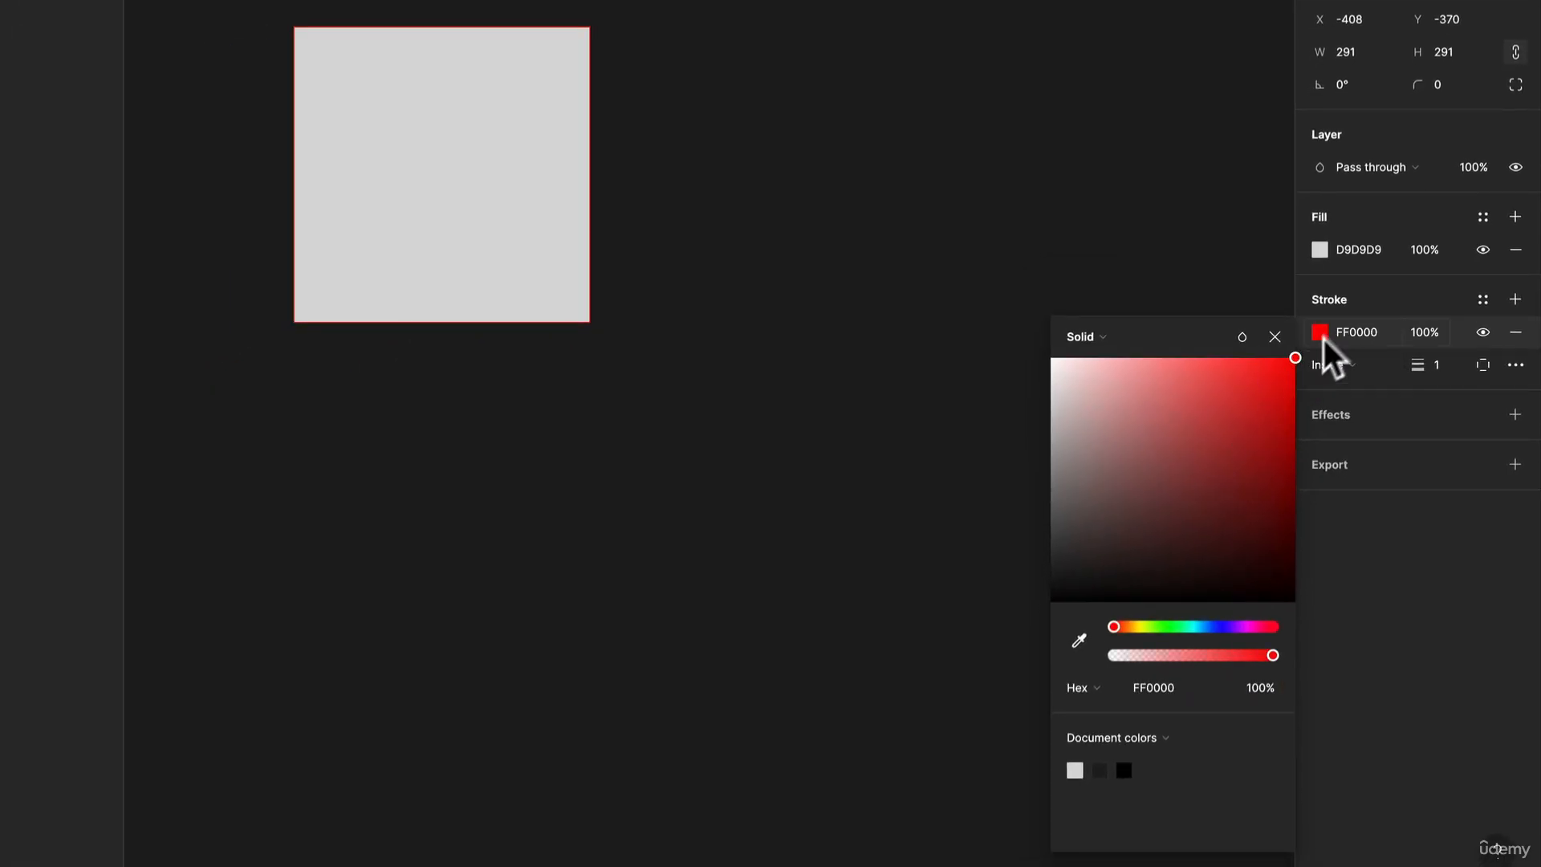
left_click_drag(1423, 367, 1474, 378)
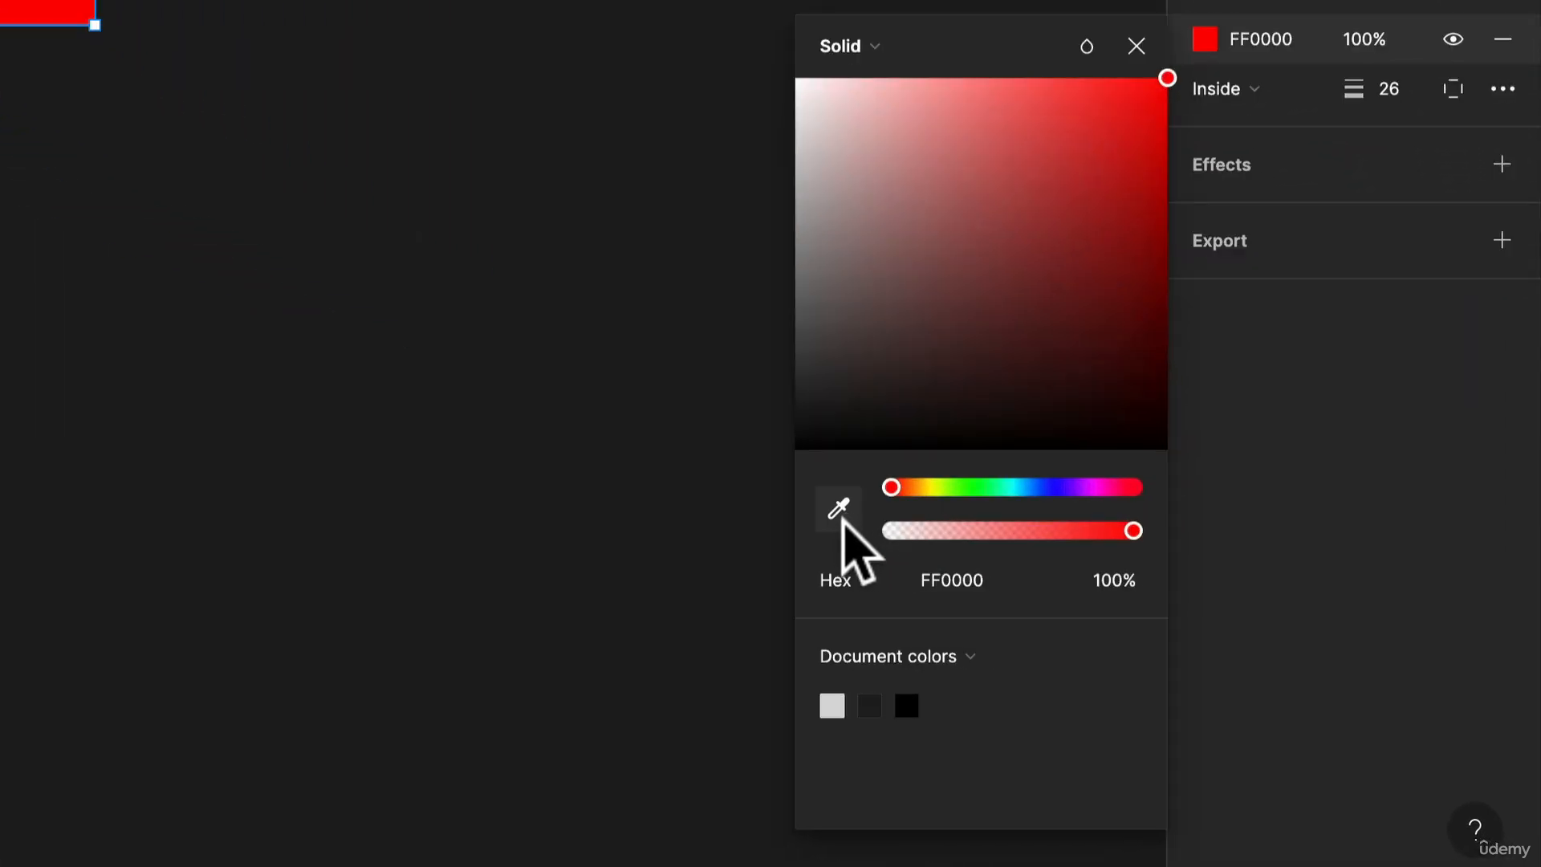
Sample the dark canvas background 1E1E1E with the eyedropper as the square's stroke colour
left_click(843, 513)
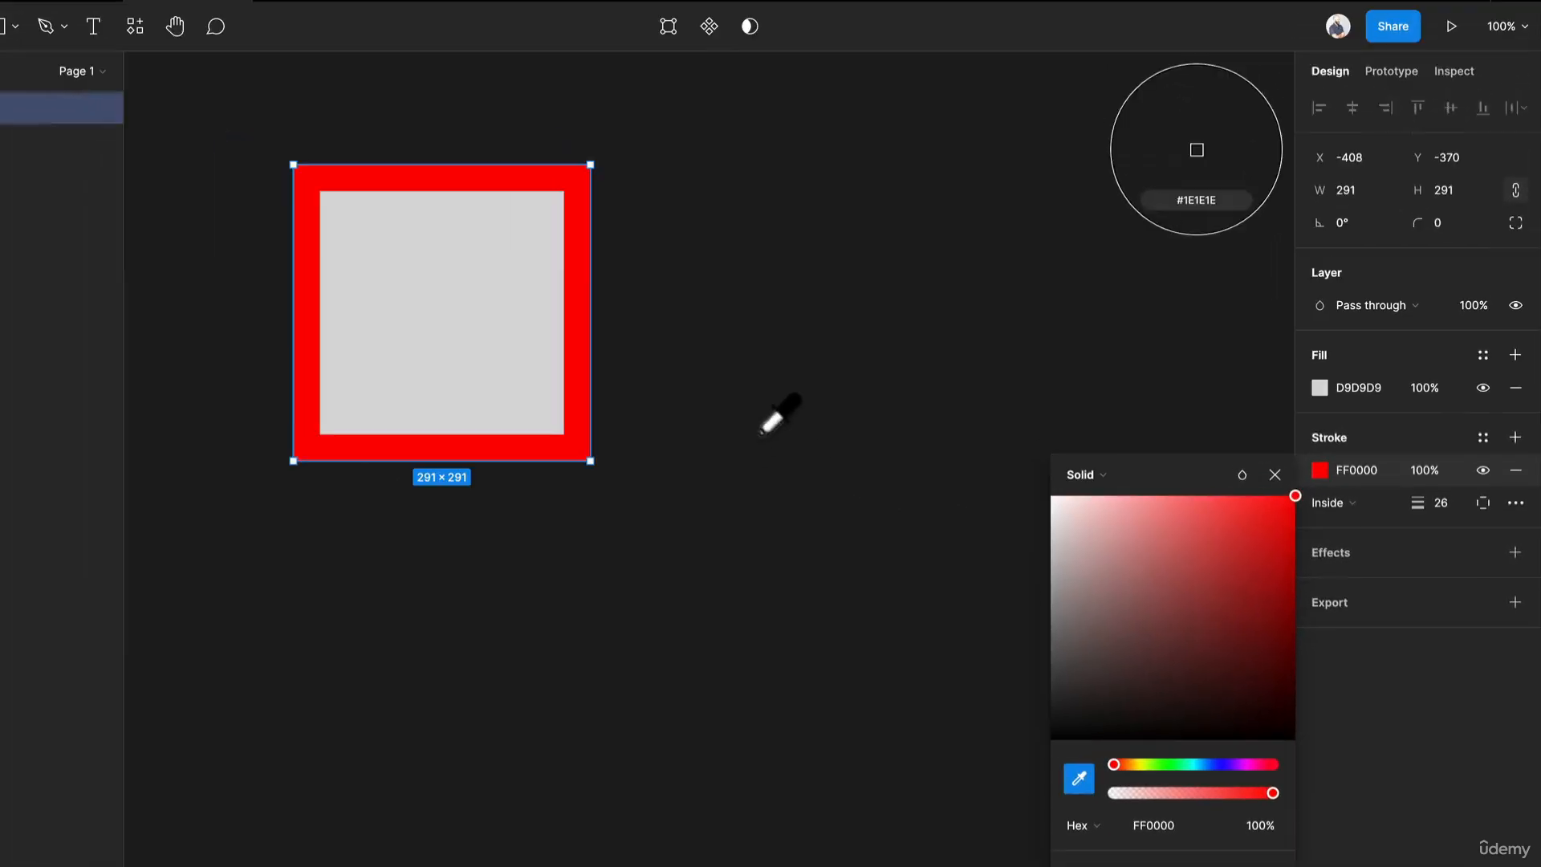
left_click(724, 363)
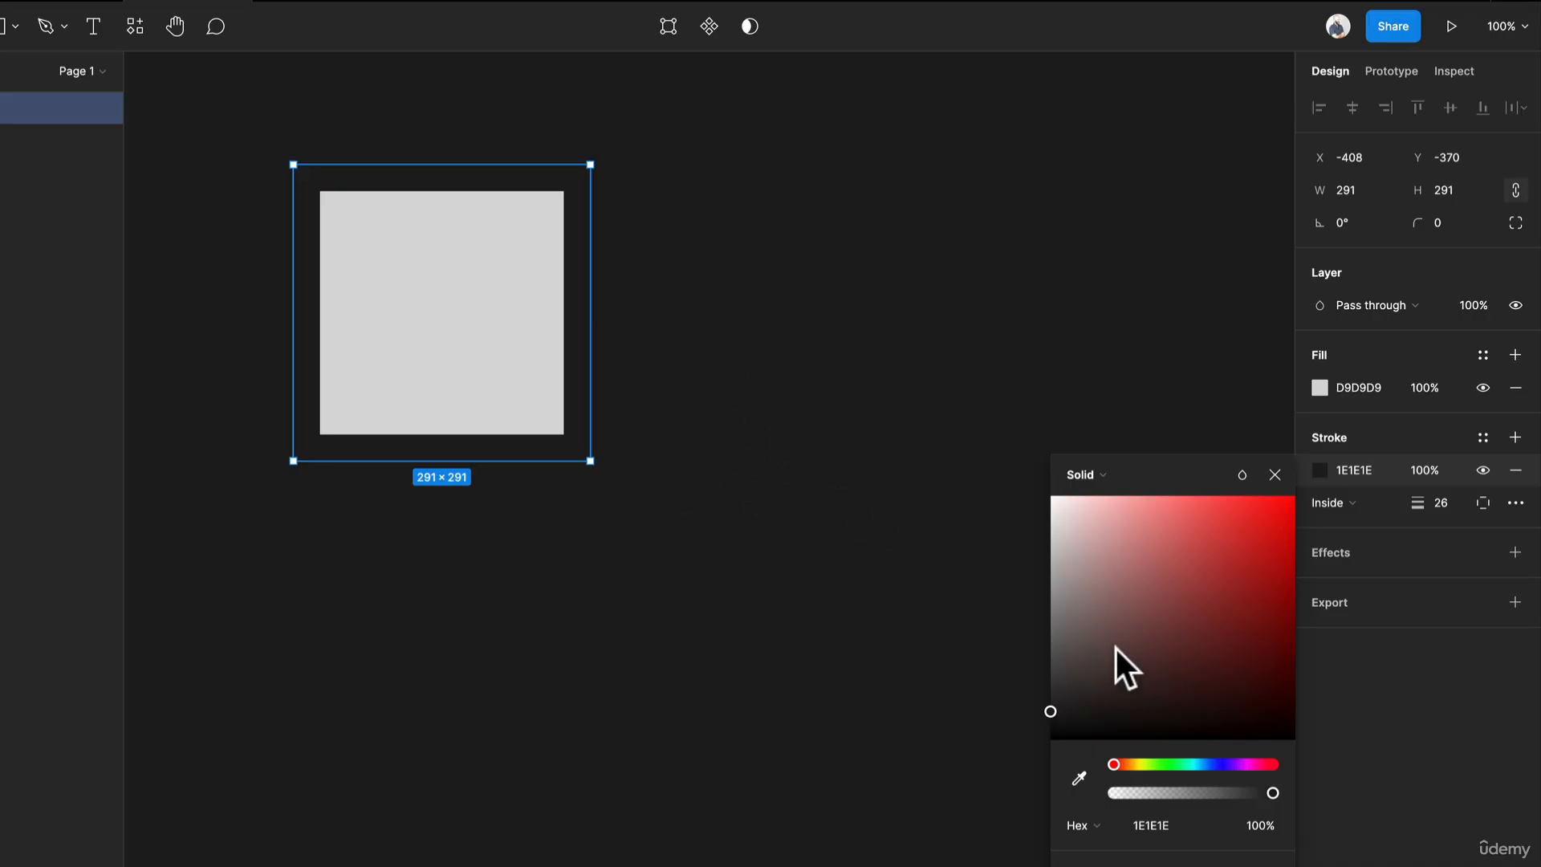
left_click(843, 372)
left_click(481, 337)
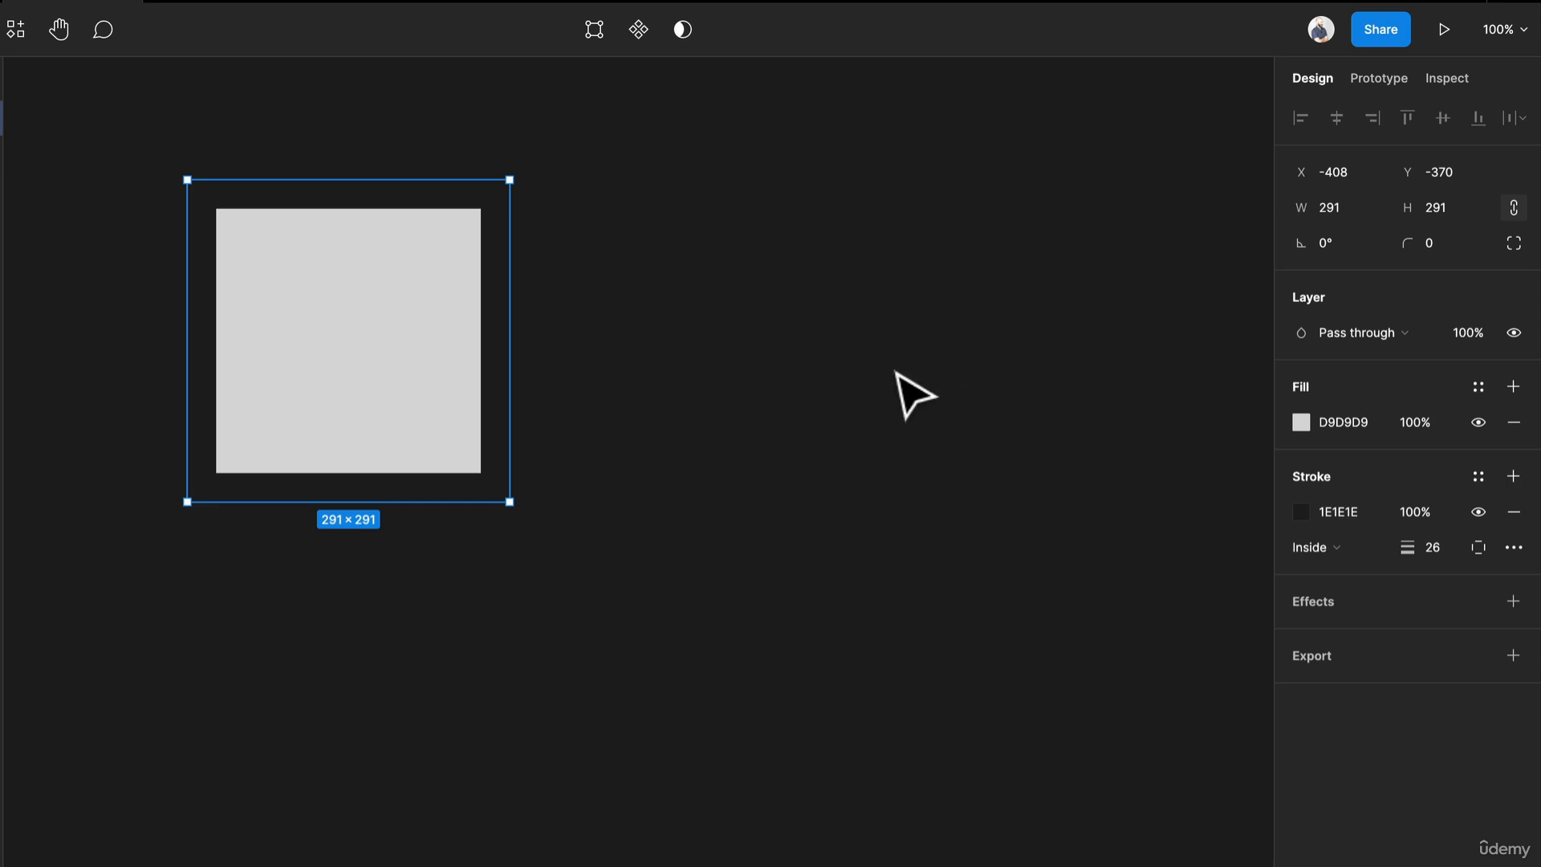
Place a 100 × 100 square beside the large one, move it clear of it, and fill it with red FF0000
key("i")
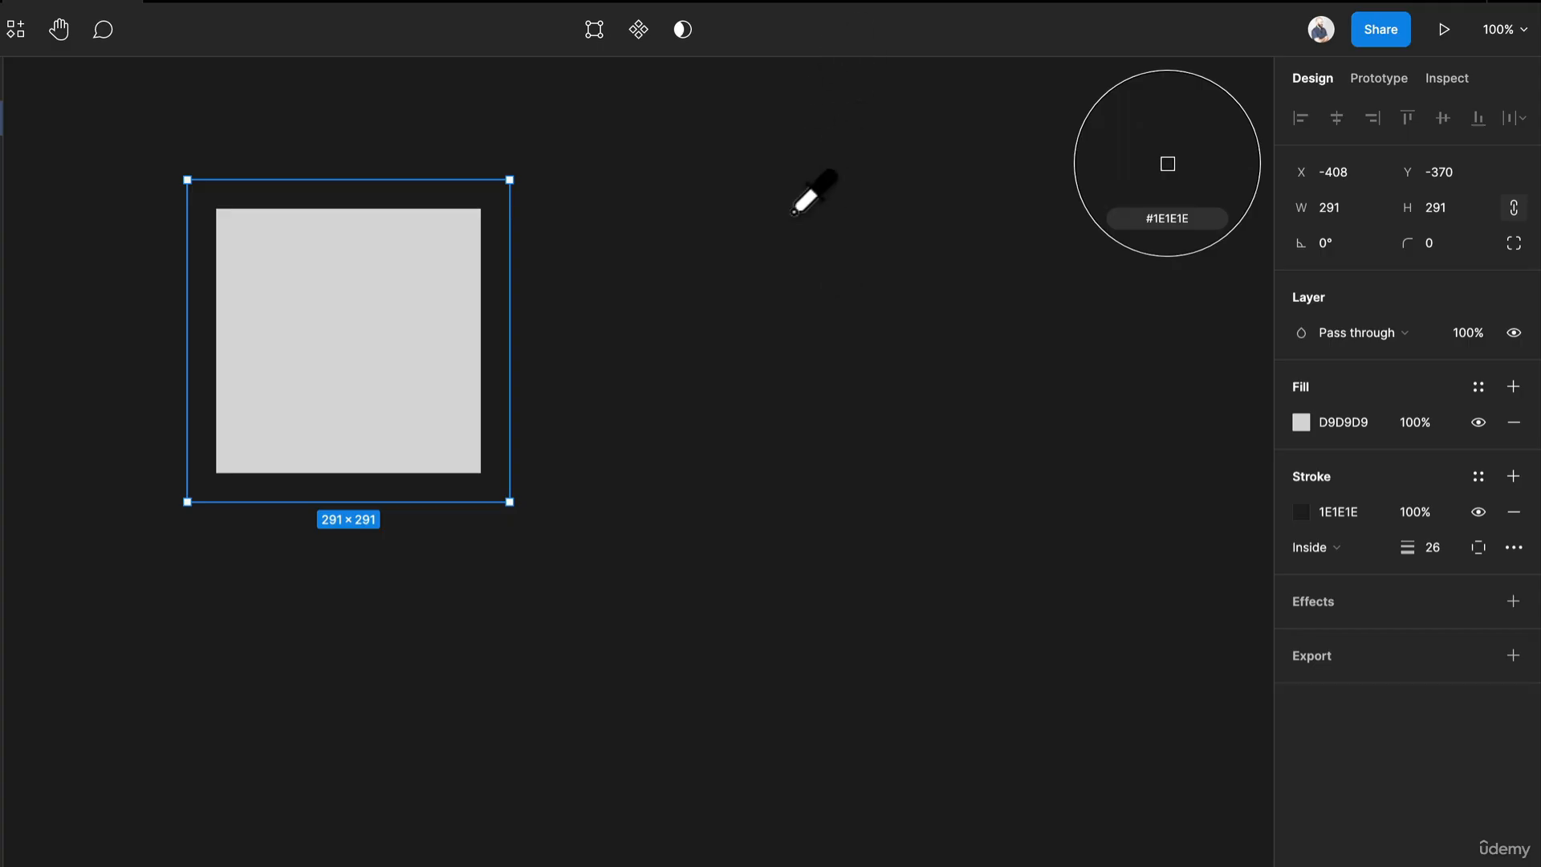
key("r")
left_click(681, 149)
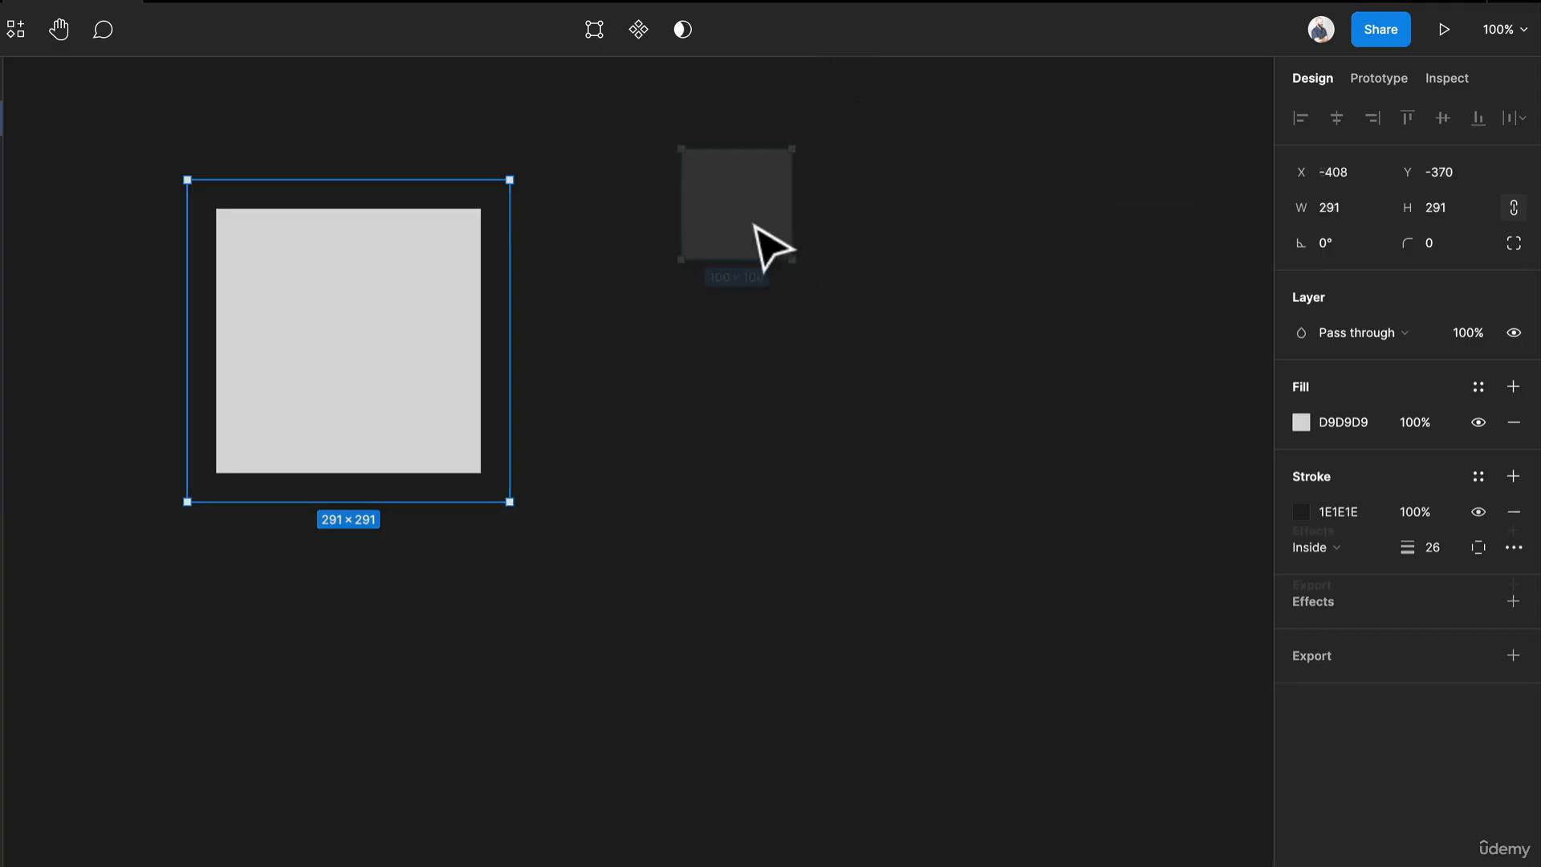
left_click_drag(788, 243, 877, 315)
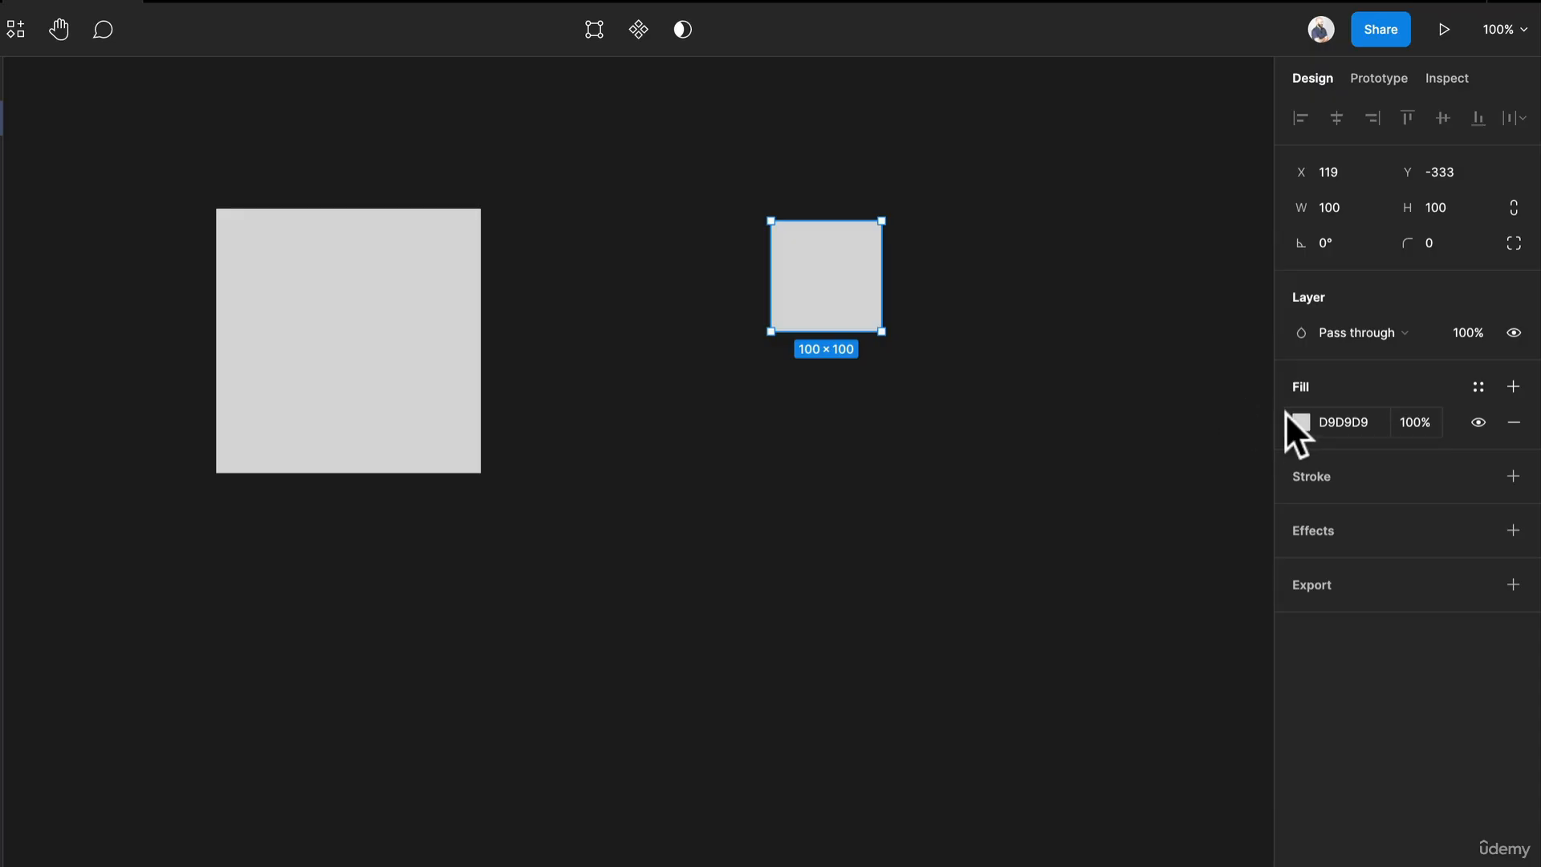
left_click(1306, 423)
left_click_drag(1222, 479, 1325, 458)
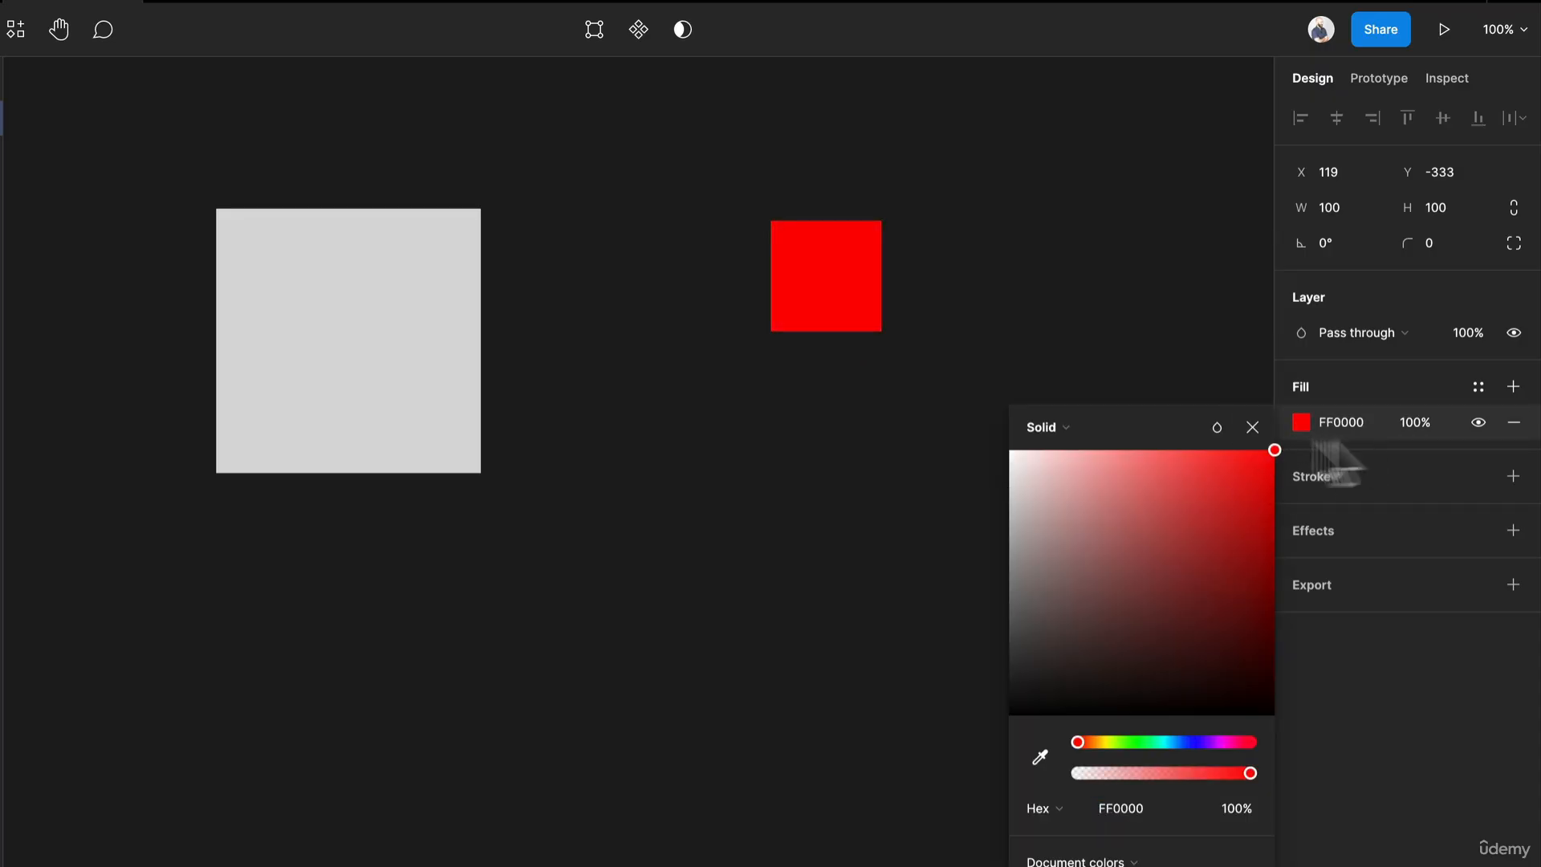
left_click(917, 343)
Fill the large square with the small square's red FF0000 using the eyedropper
left_click(373, 345)
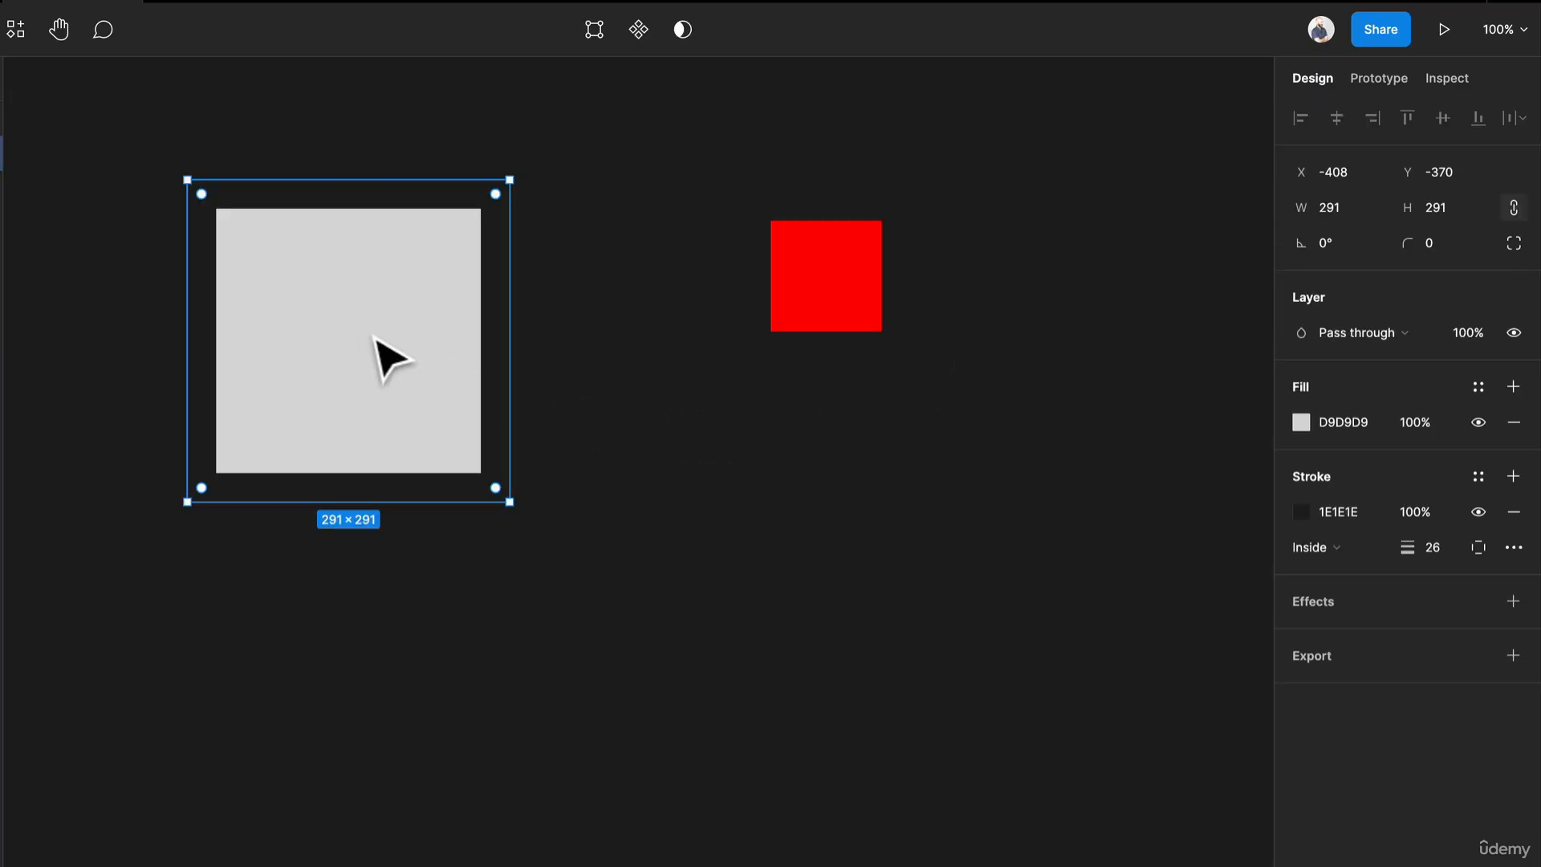
key("i")
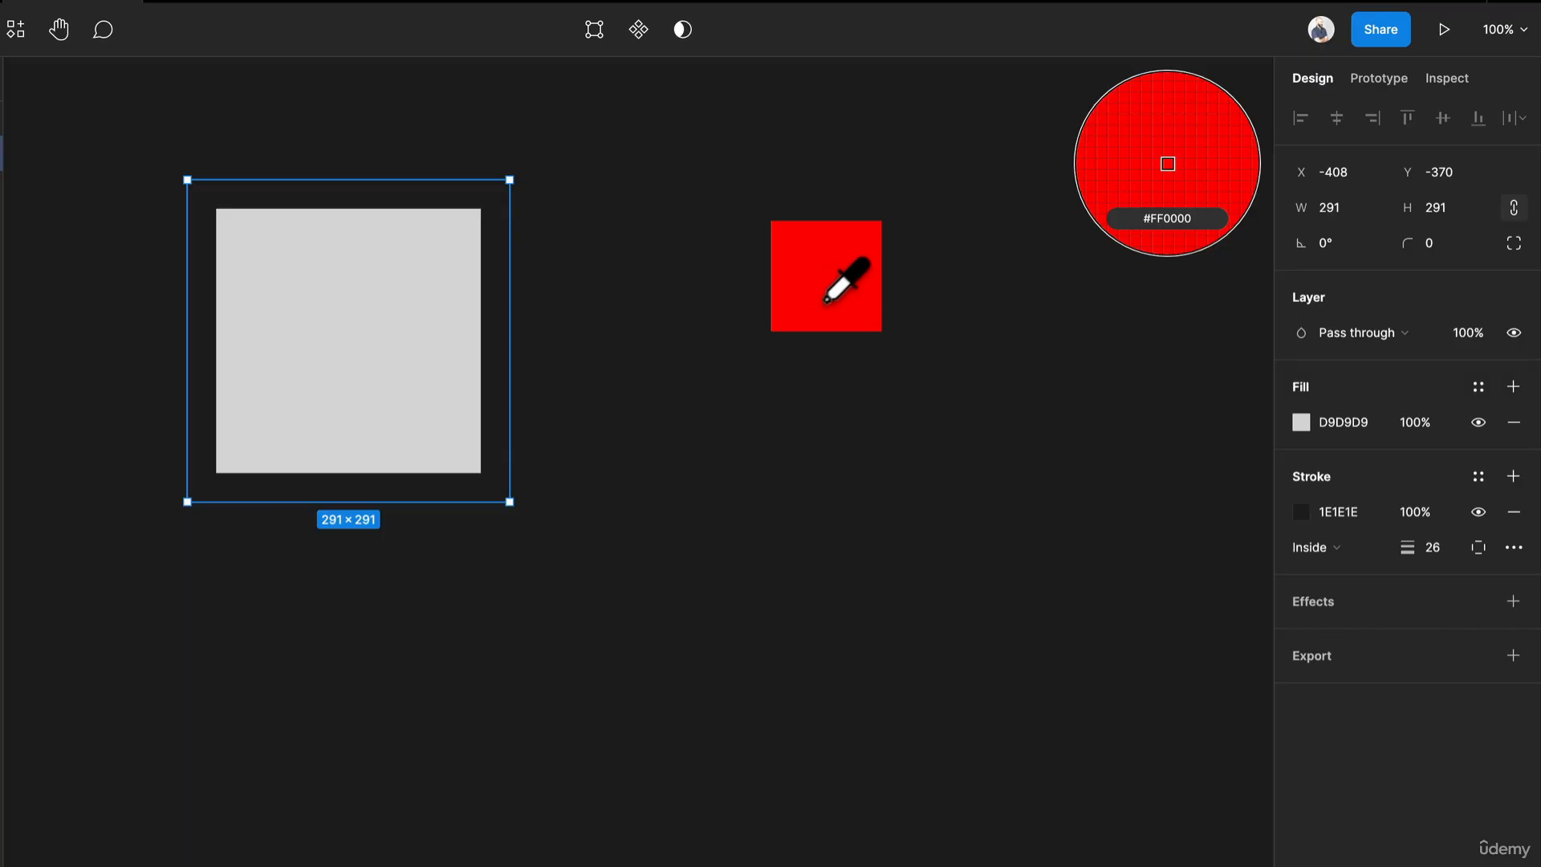
left_click(853, 270)
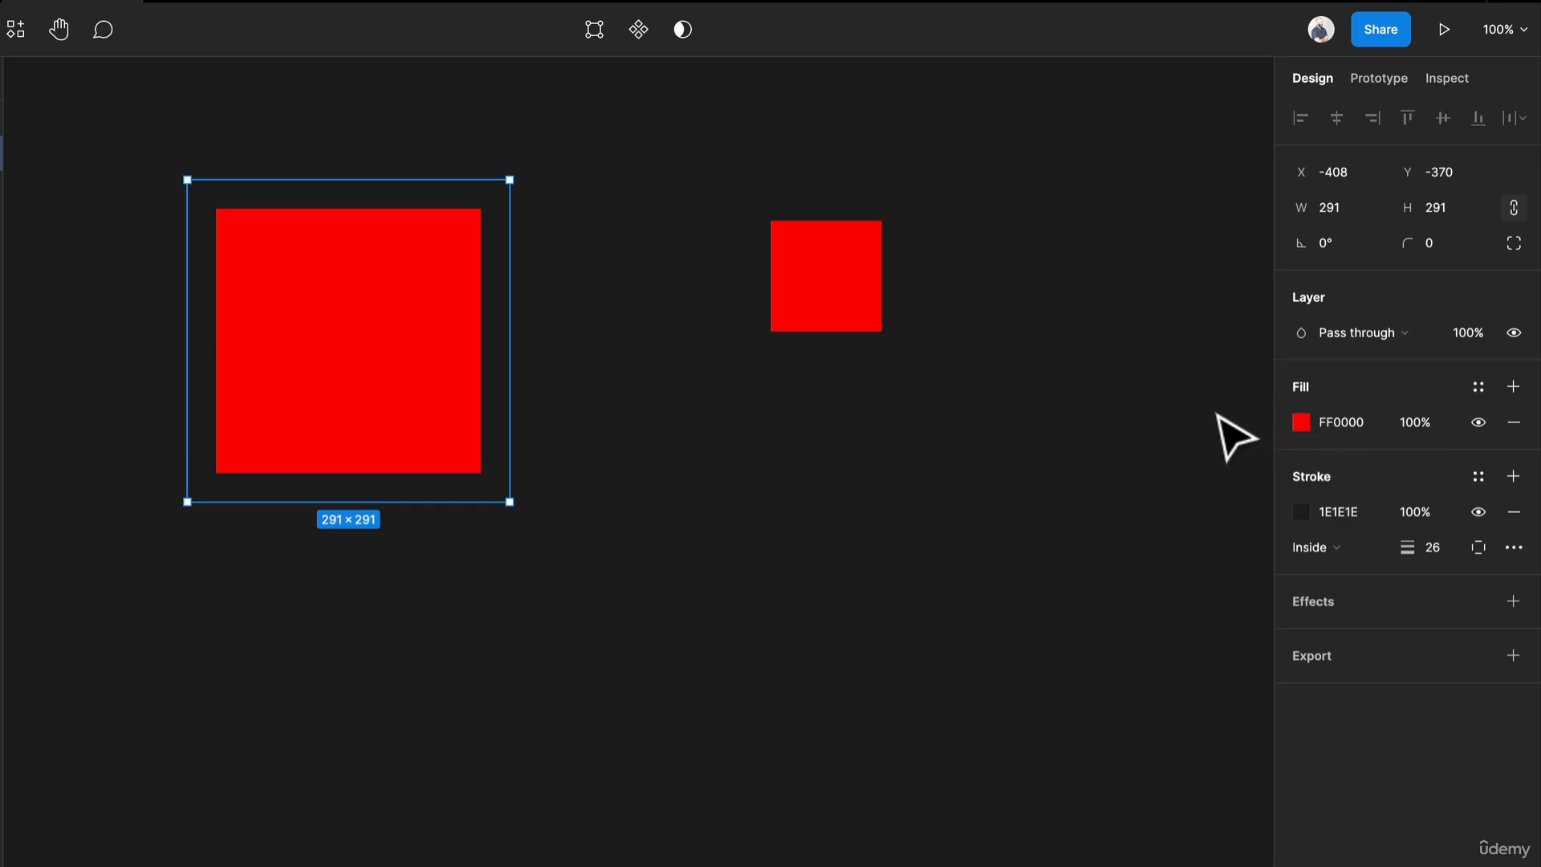
Change the large square's fill to a Linear gradient from red to transparent and remove its stroke
left_click(1301, 423)
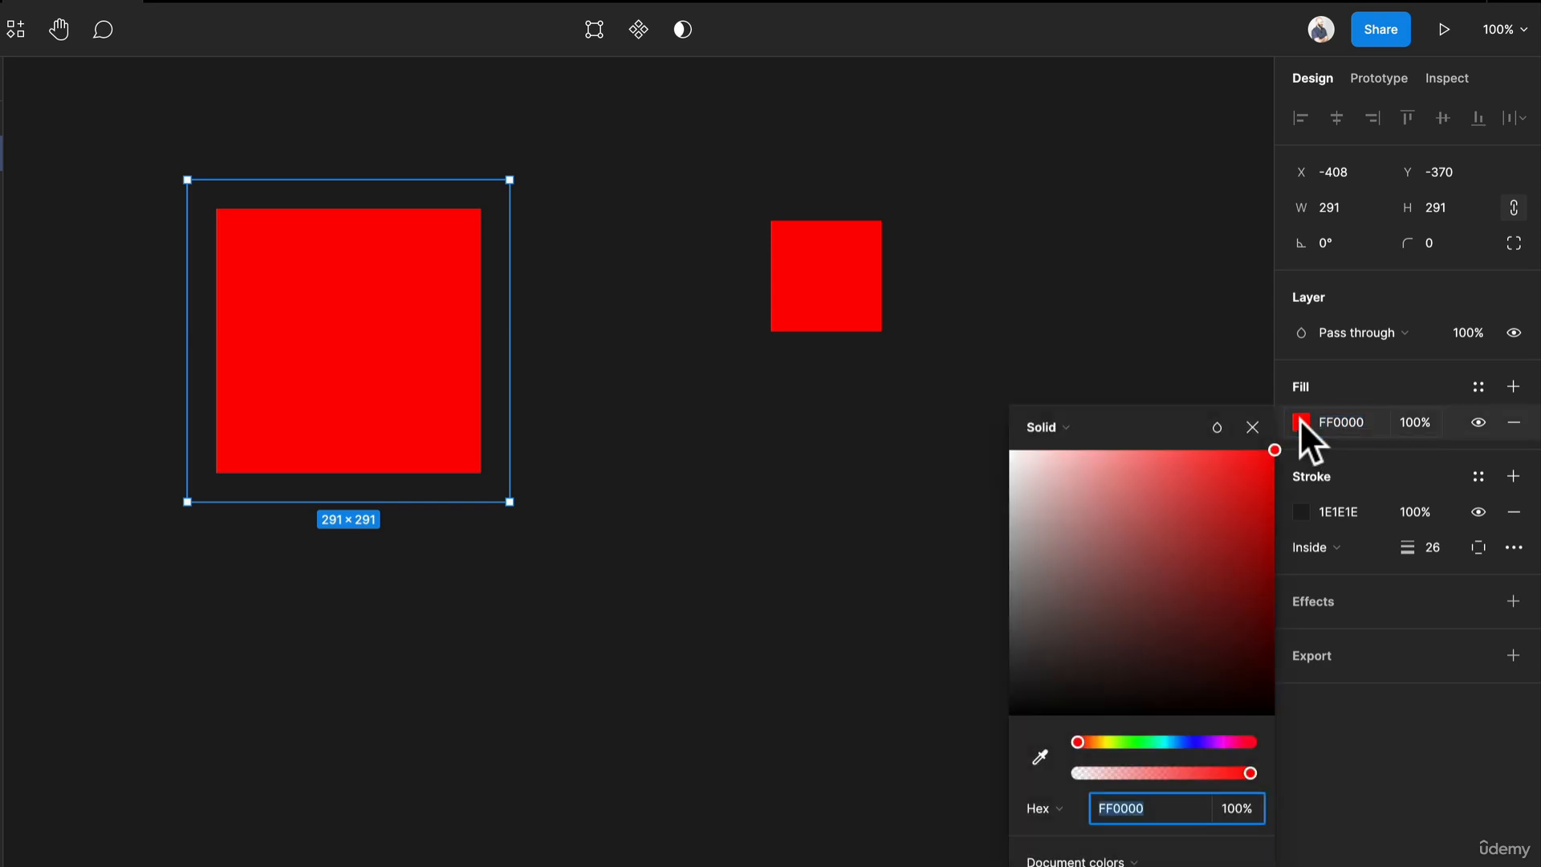
left_click(1056, 431)
left_click(1066, 446)
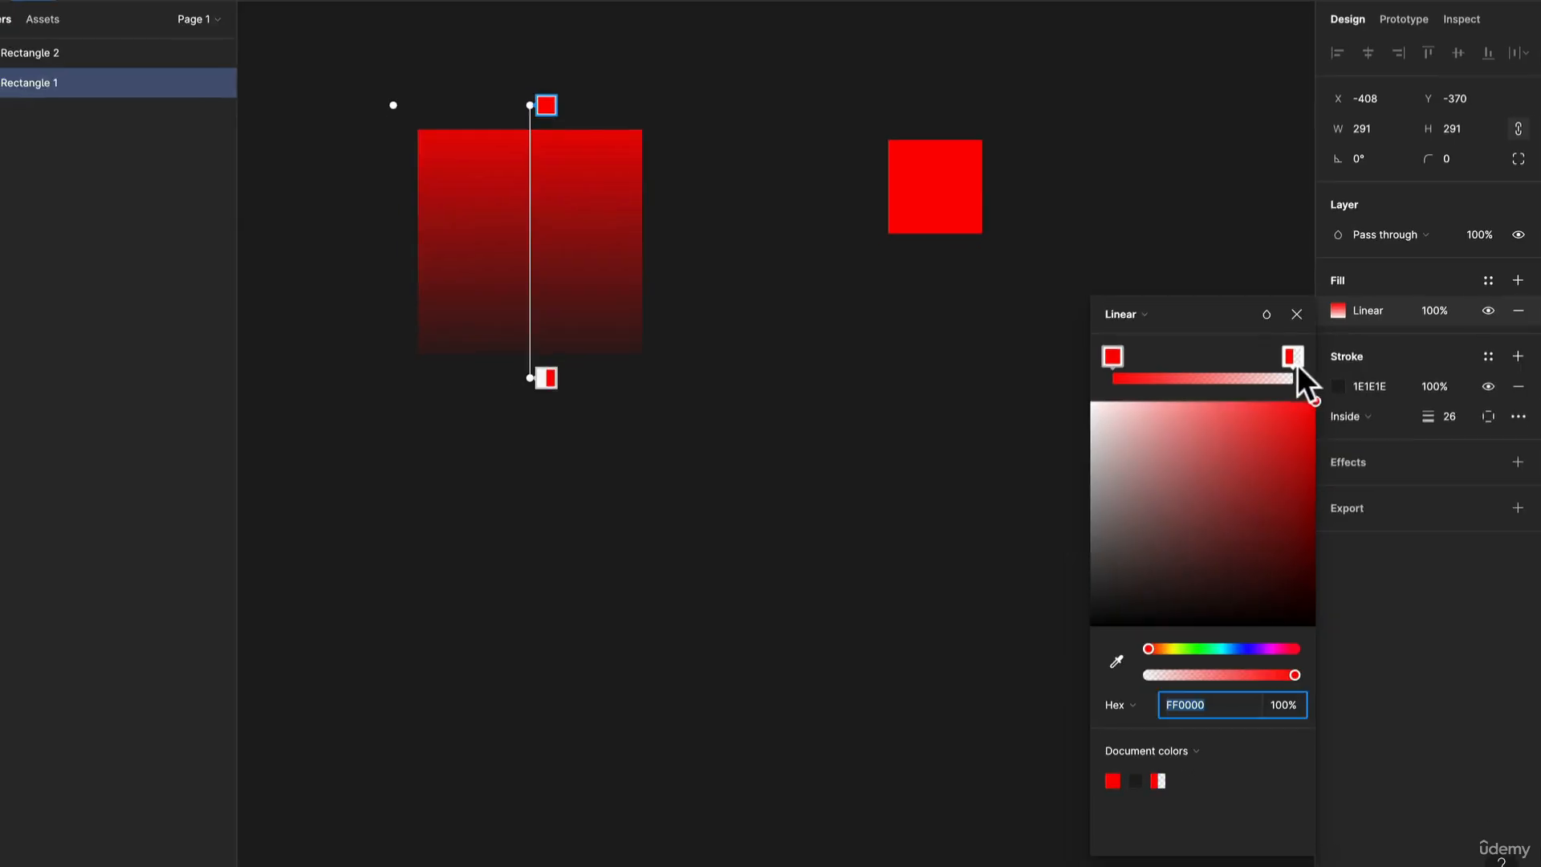
mouse_move(1297, 365)
left_mouse_down()
mouse_move(1183, 358)
mouse_move(1294, 378)
left_mouse_up()
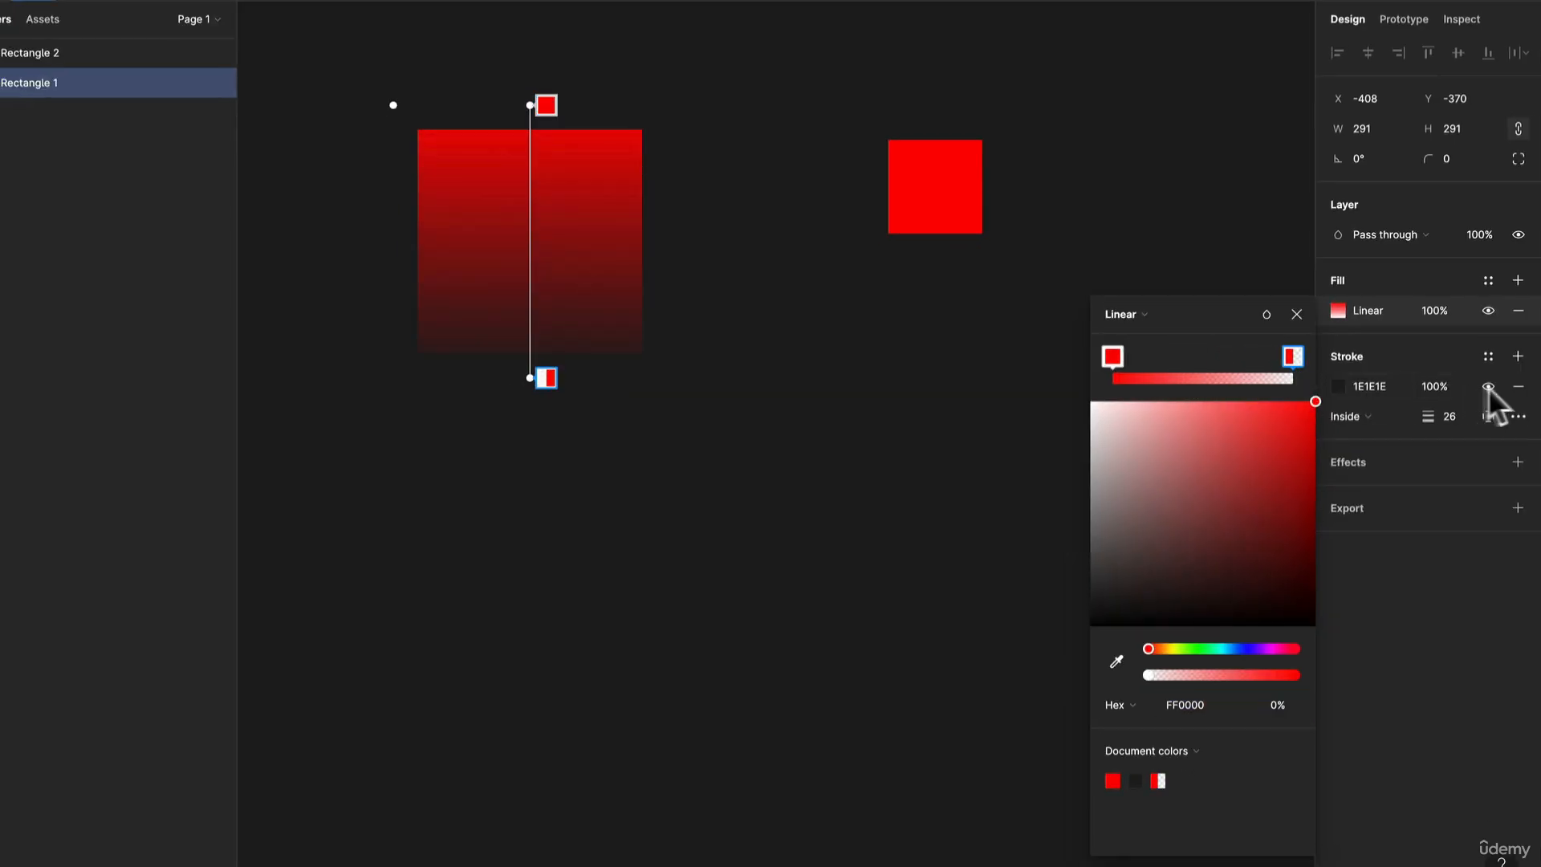
left_click(1518, 387)
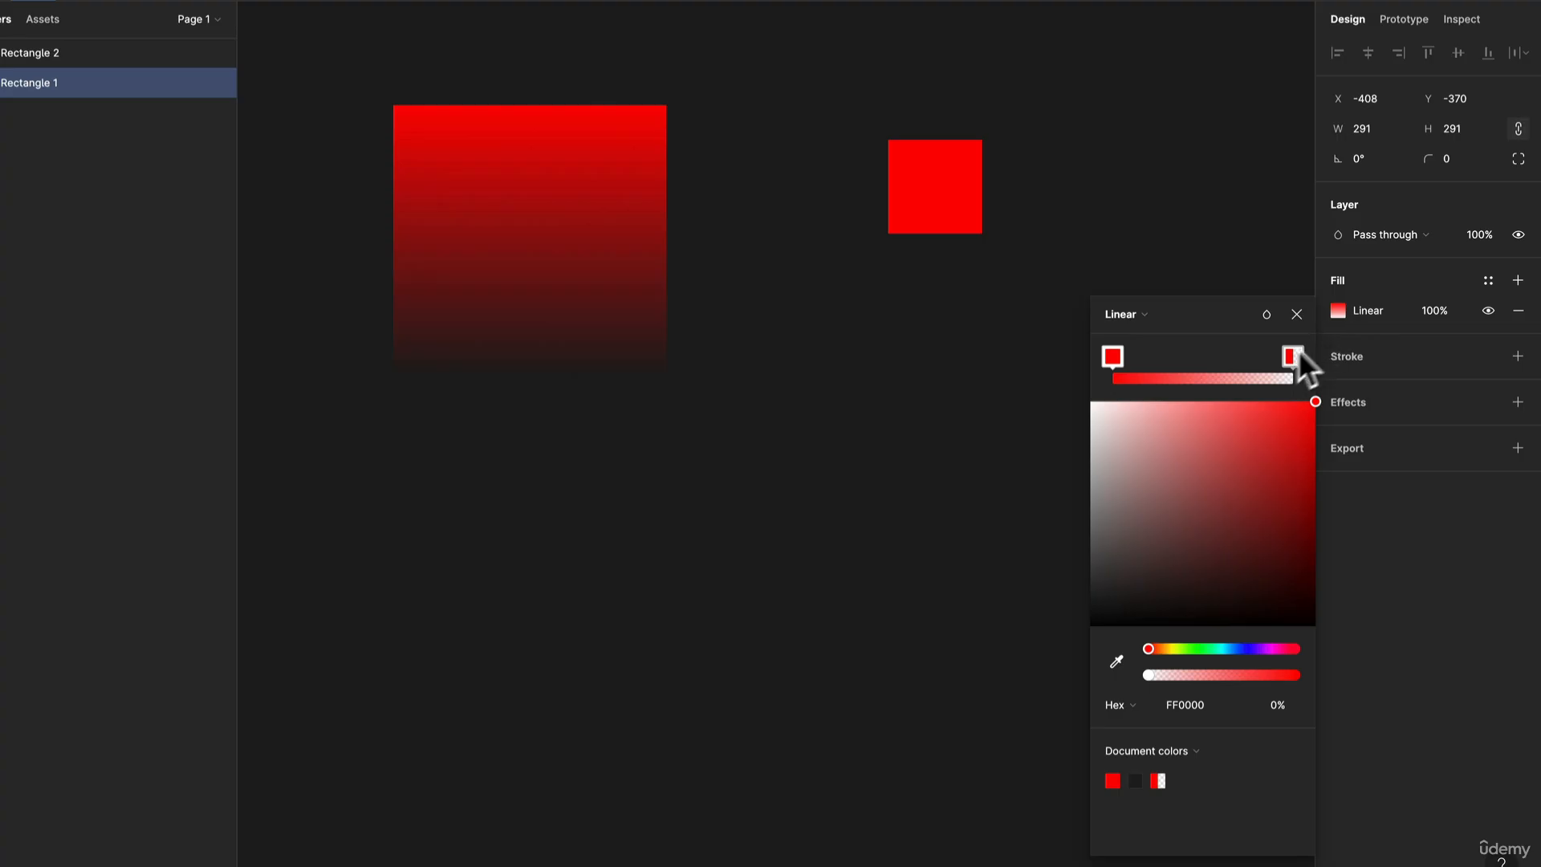
mouse_move(1298, 365)
left_mouse_down()
mouse_move(1177, 371)
mouse_move(1317, 379)
left_mouse_up()
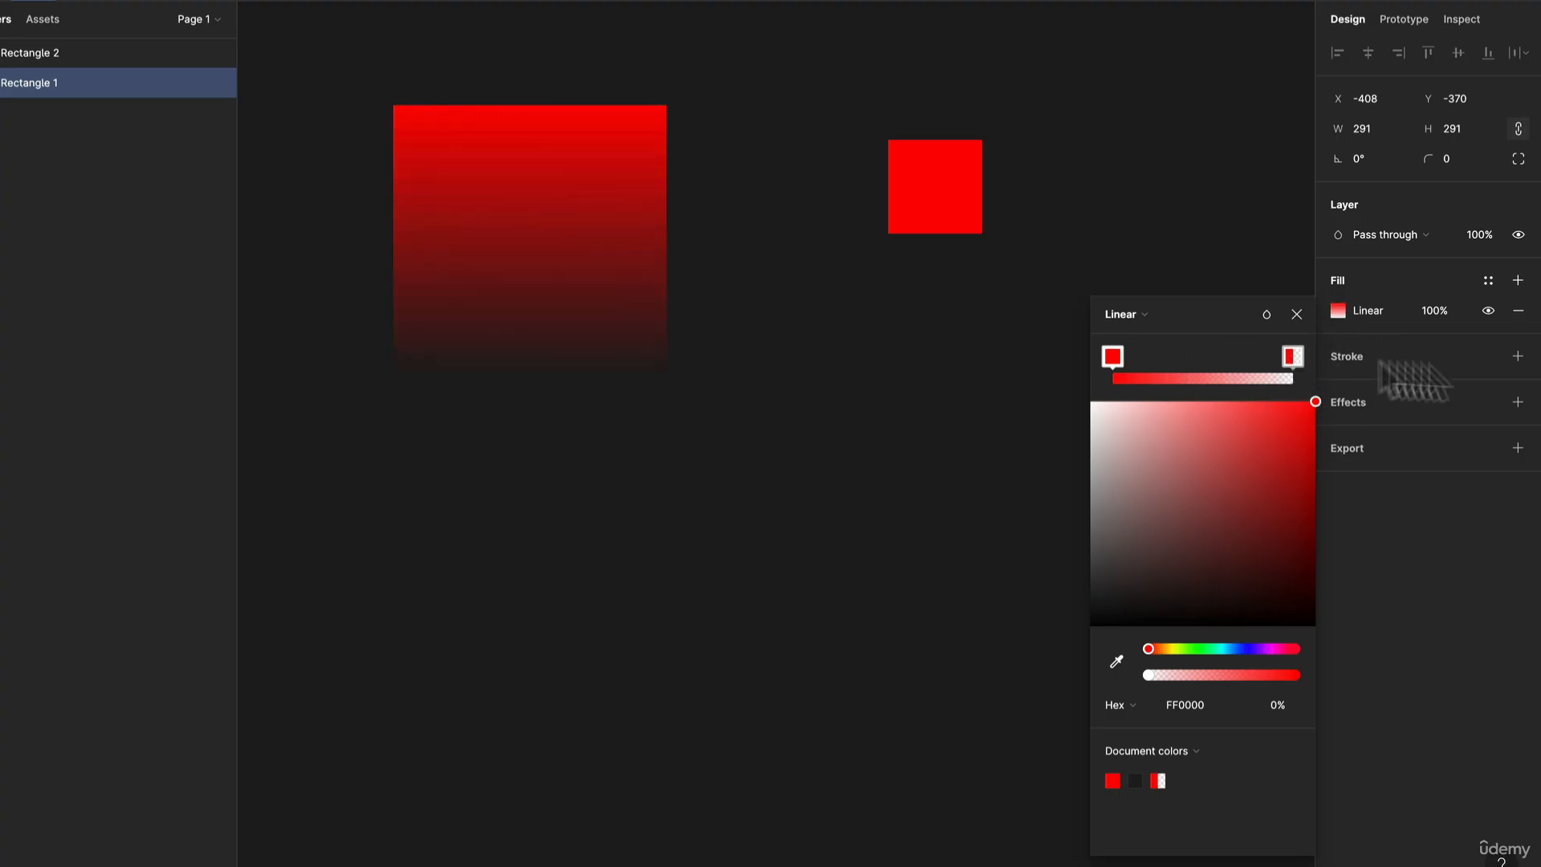
left_click(1393, 315)
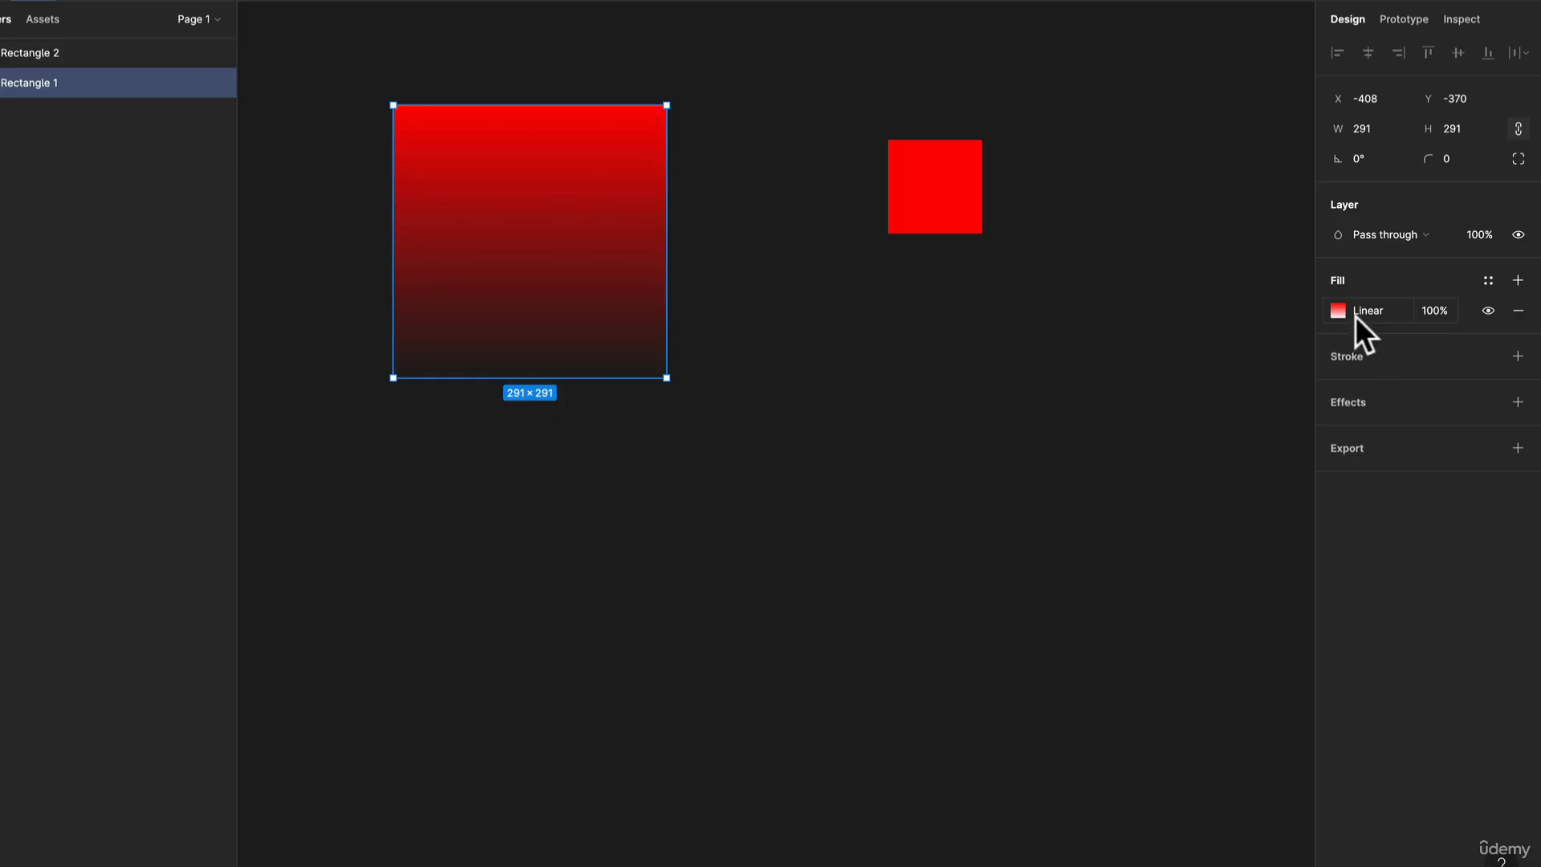
Reposition the linear gradient's start handle on the large square, leaving it centred just inside the upper edge
left_click(1338, 311)
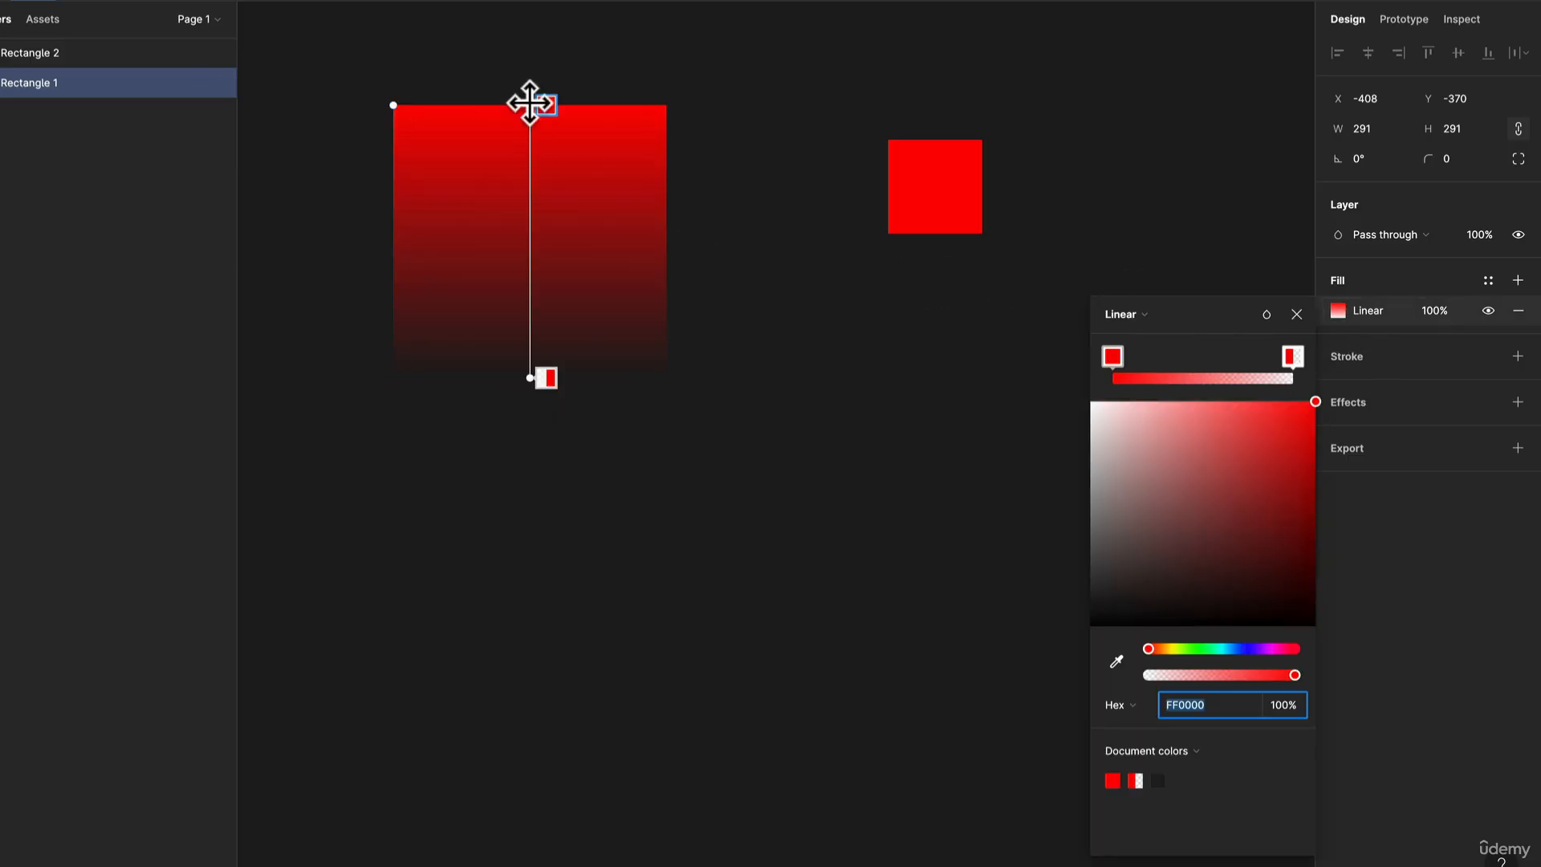
left_click_drag(532, 105, 574, 182)
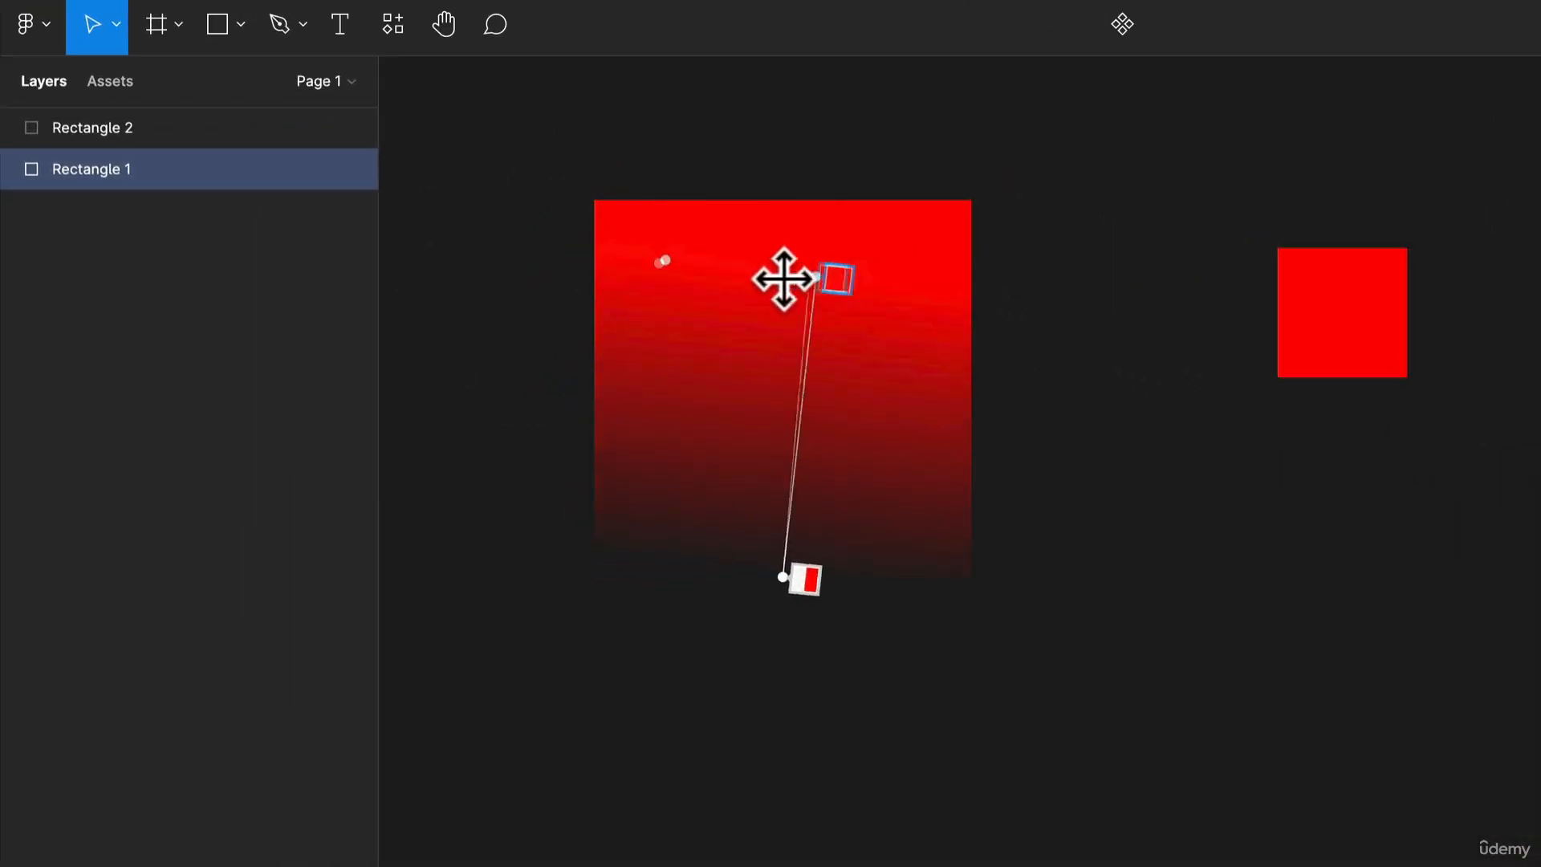
left_click_drag(784, 279, 742, 279)
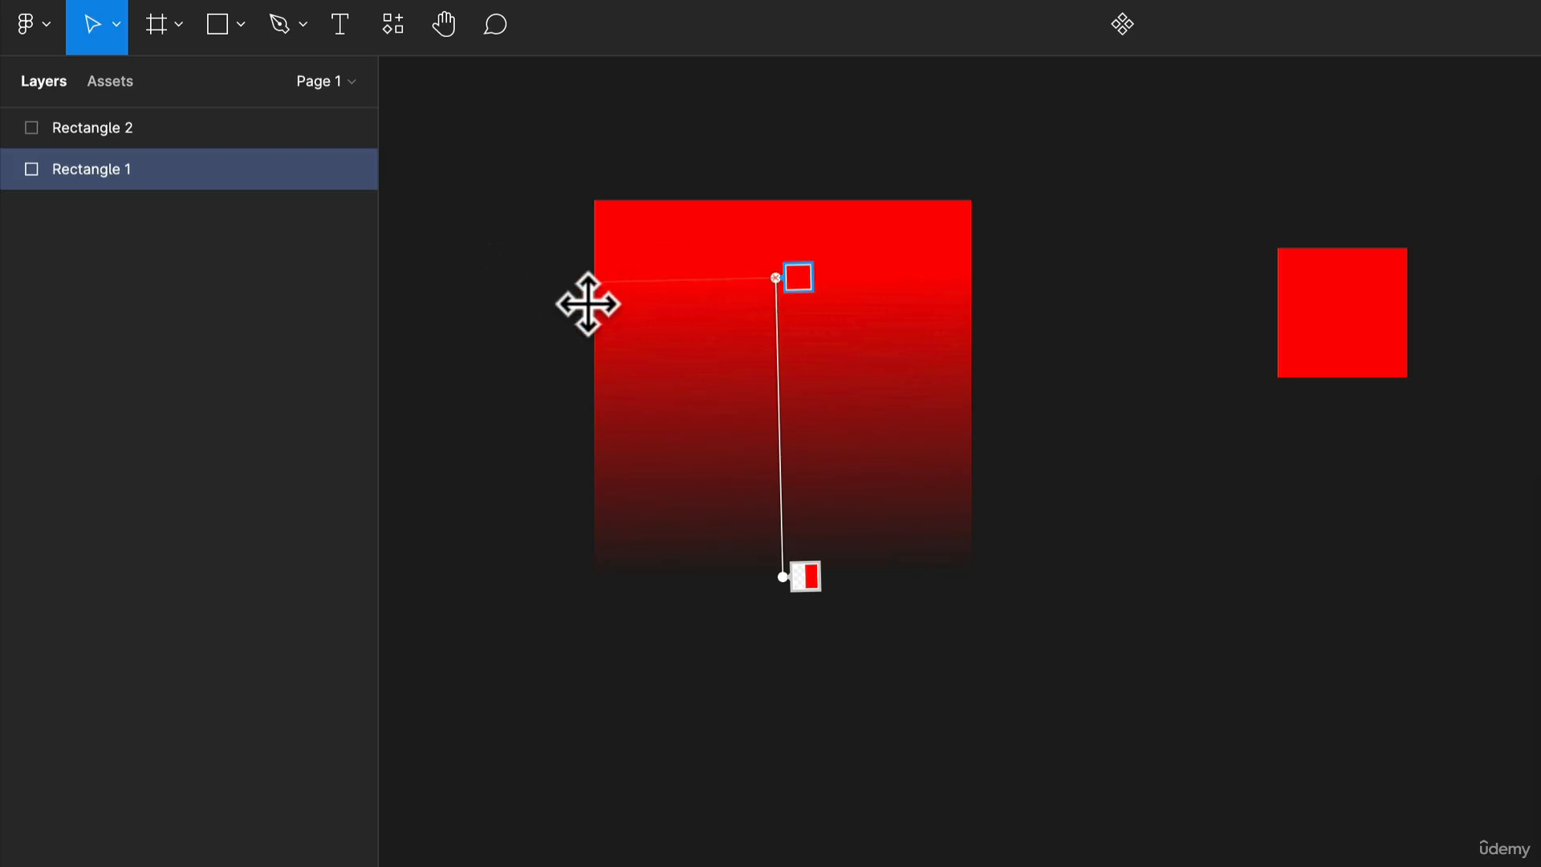
left_click_drag(776, 277, 780, 215)
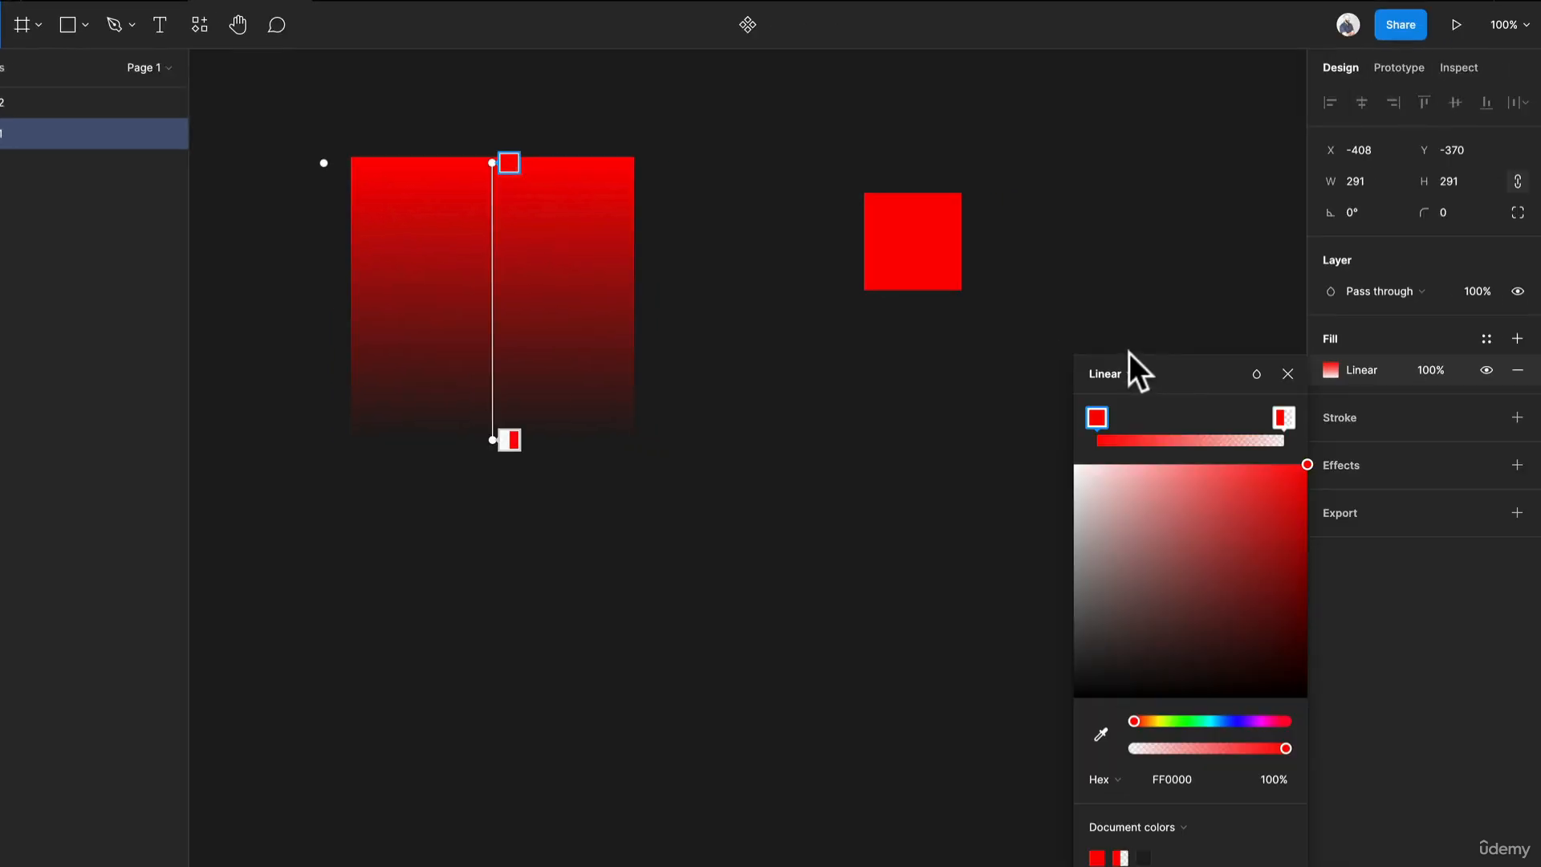
Change the large square's gradient to Radial and move its centre up into the square's upper half
left_click(1135, 373)
left_click(1137, 396)
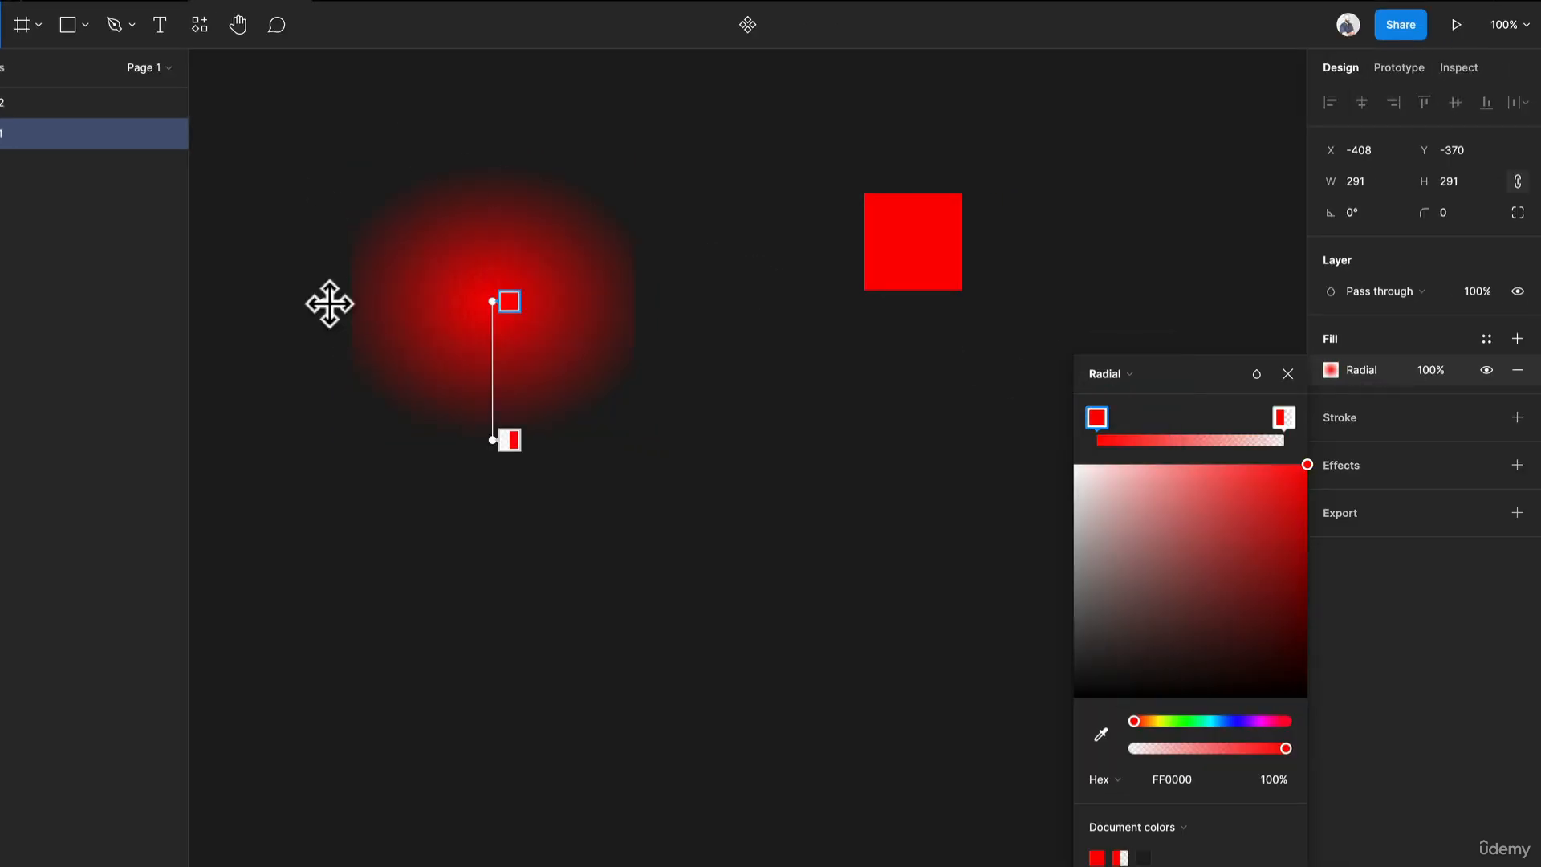
left_click_drag(401, 301, 351, 321)
left_click_drag(492, 303, 492, 226)
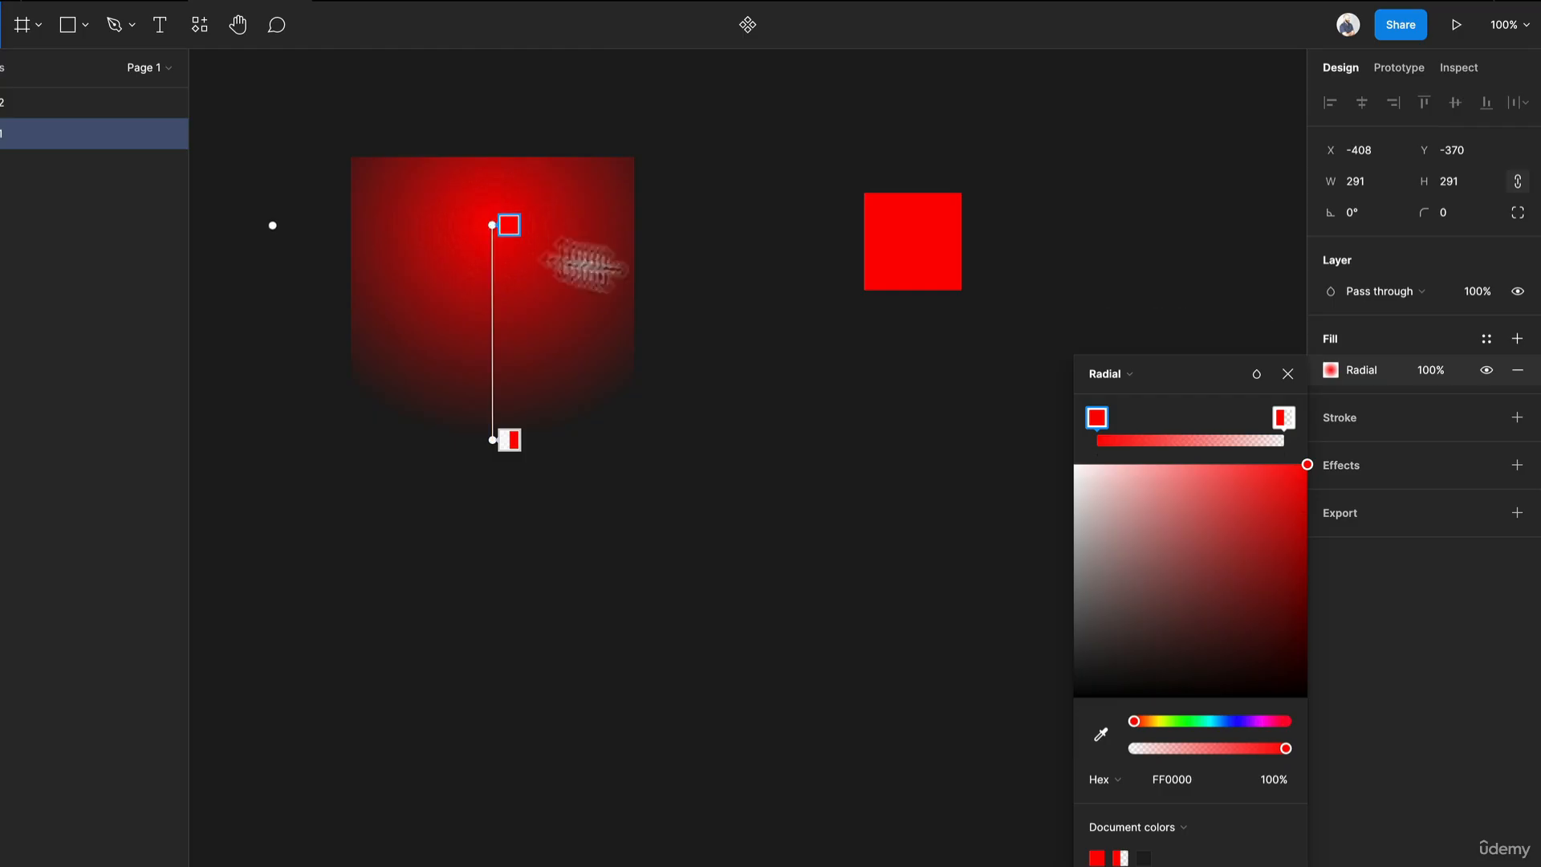
Change the large square's gradient to Angular and add an orange EF691D colour stop near the transparent end
left_click(1127, 374)
left_click(1140, 395)
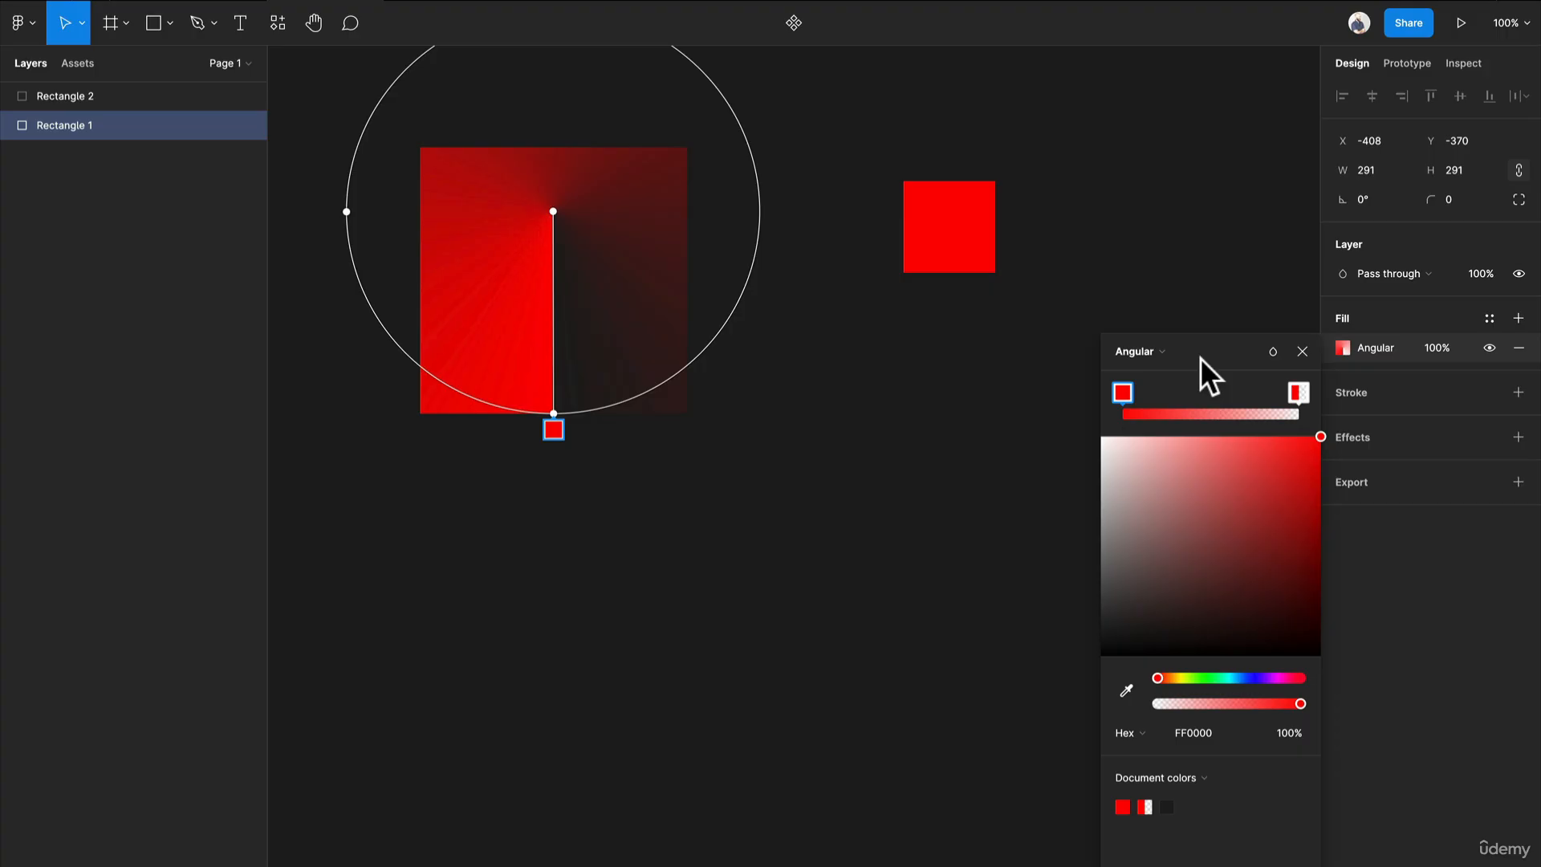
left_click(1221, 393)
left_click_drag(1222, 394, 1270, 400)
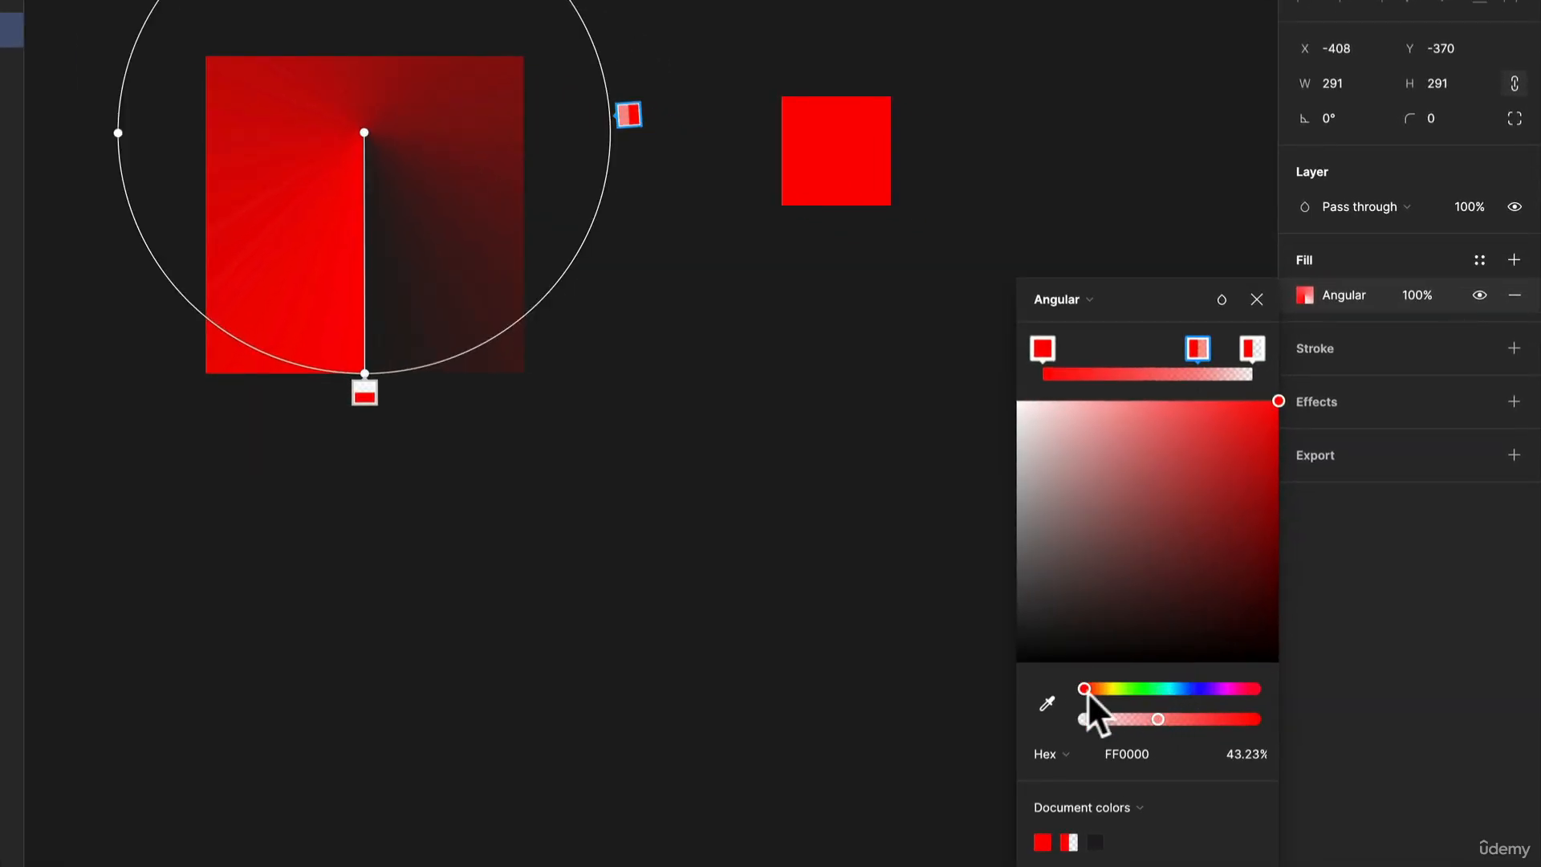
left_click_drag(1087, 690, 1094, 687)
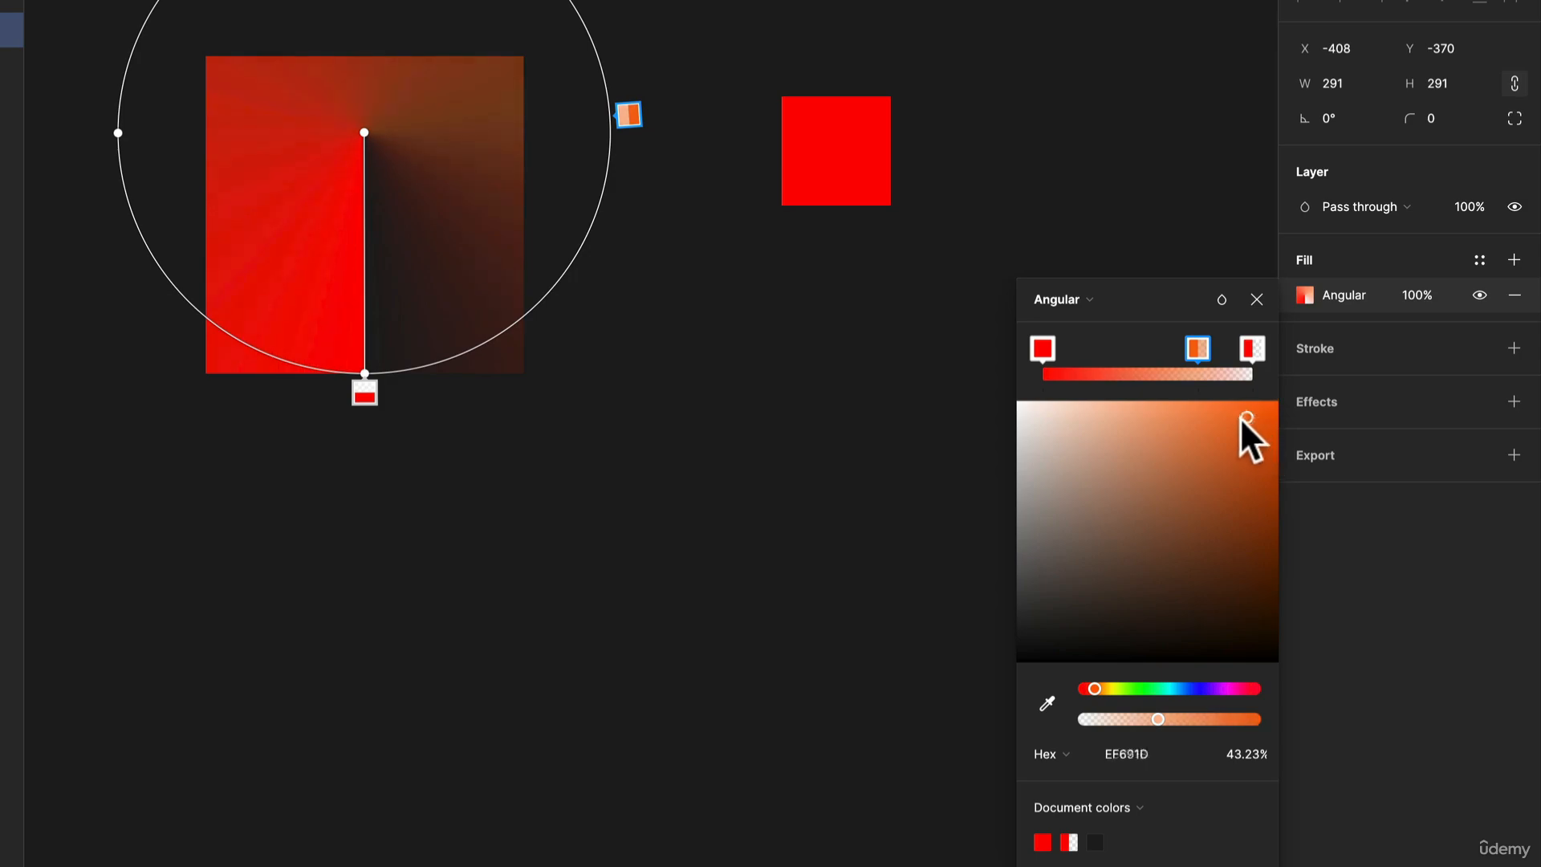
Lighten the angular gradient's orange stop to F97932 and move the gradient's centre down near the large square's middle
left_click_drag(1240, 417, 1226, 411)
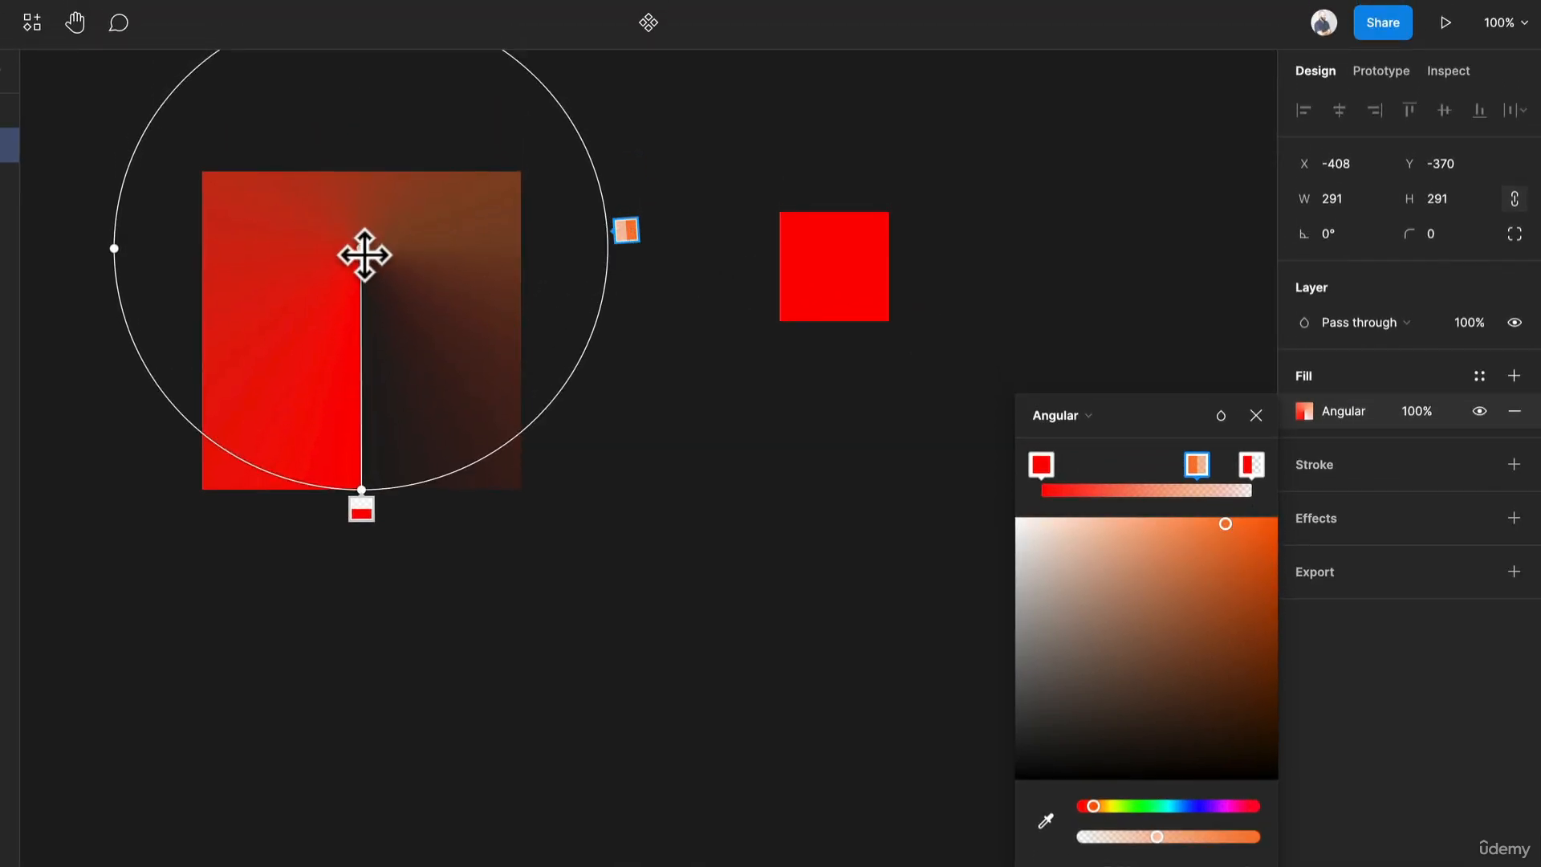
left_click_drag(361, 248, 355, 313)
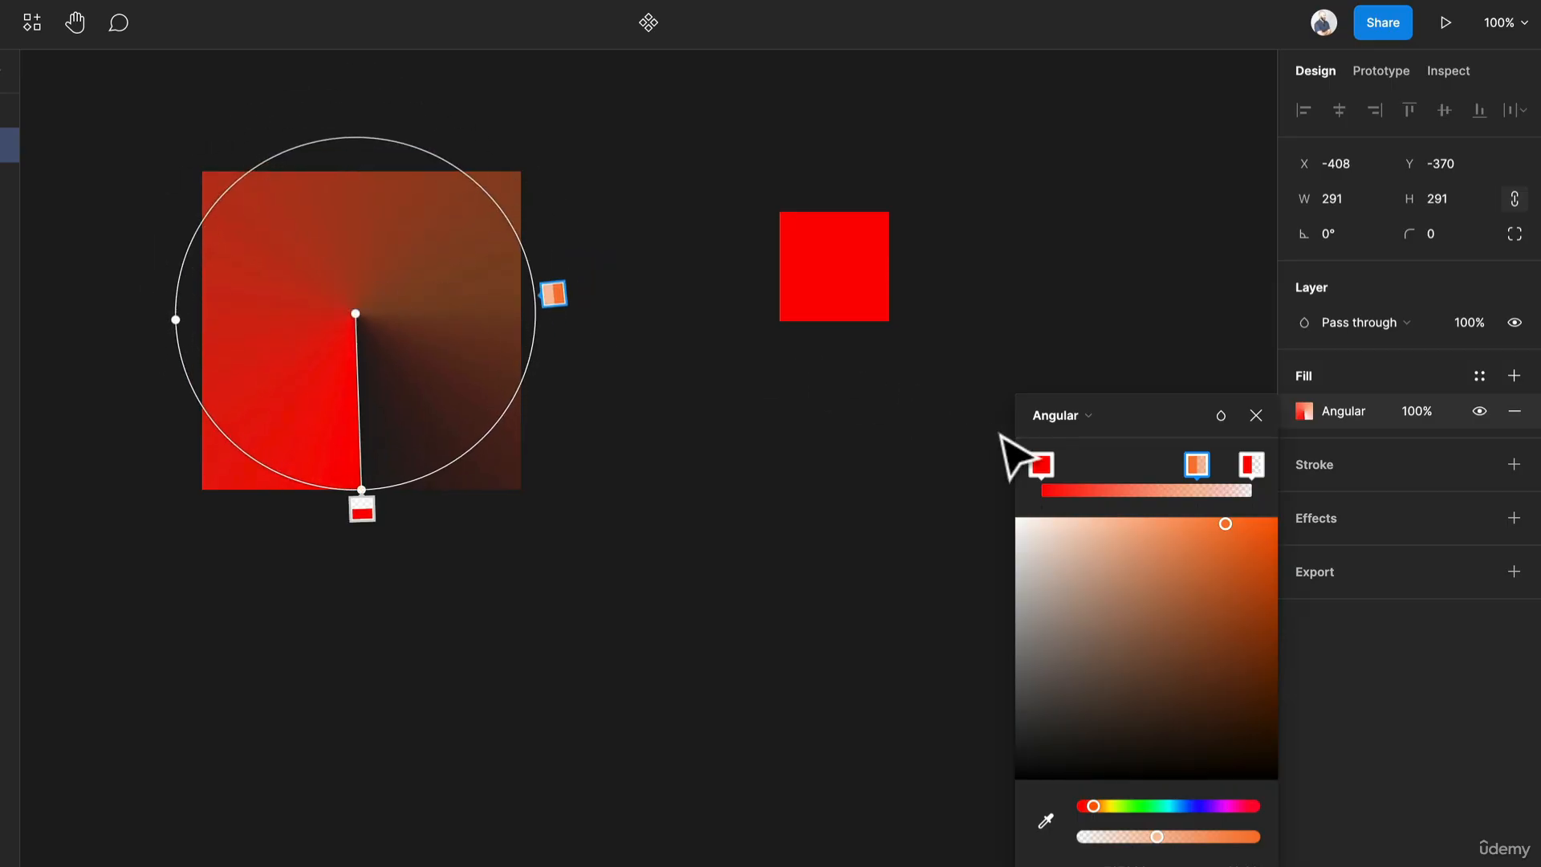
Add a light yellow FBEC67 stop to the angular gradient and place it about a third of the way from the solid red end
left_click(1085, 462)
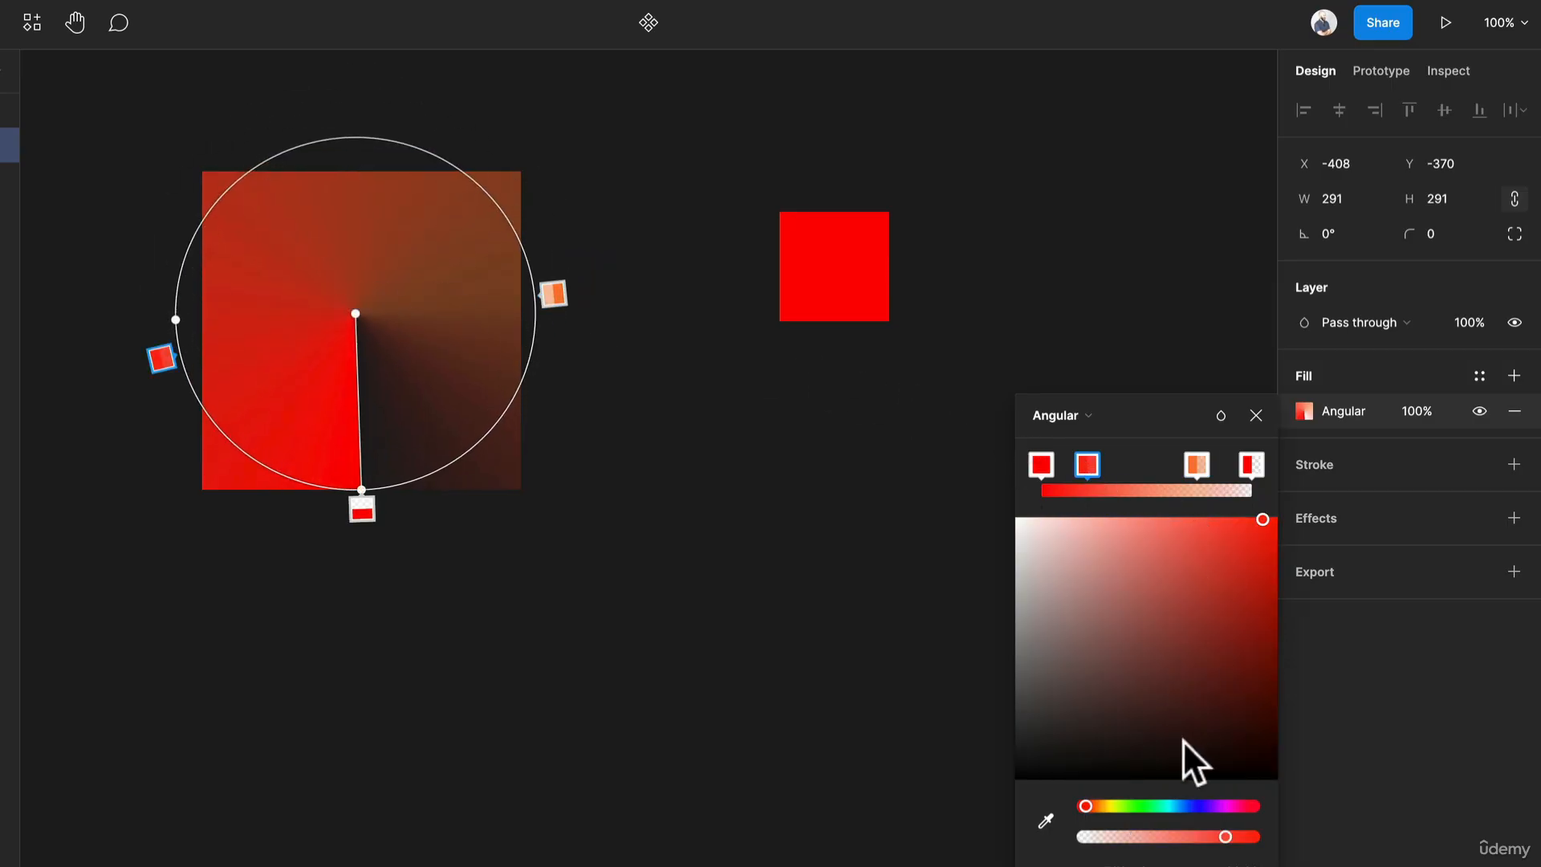
left_click(1111, 805)
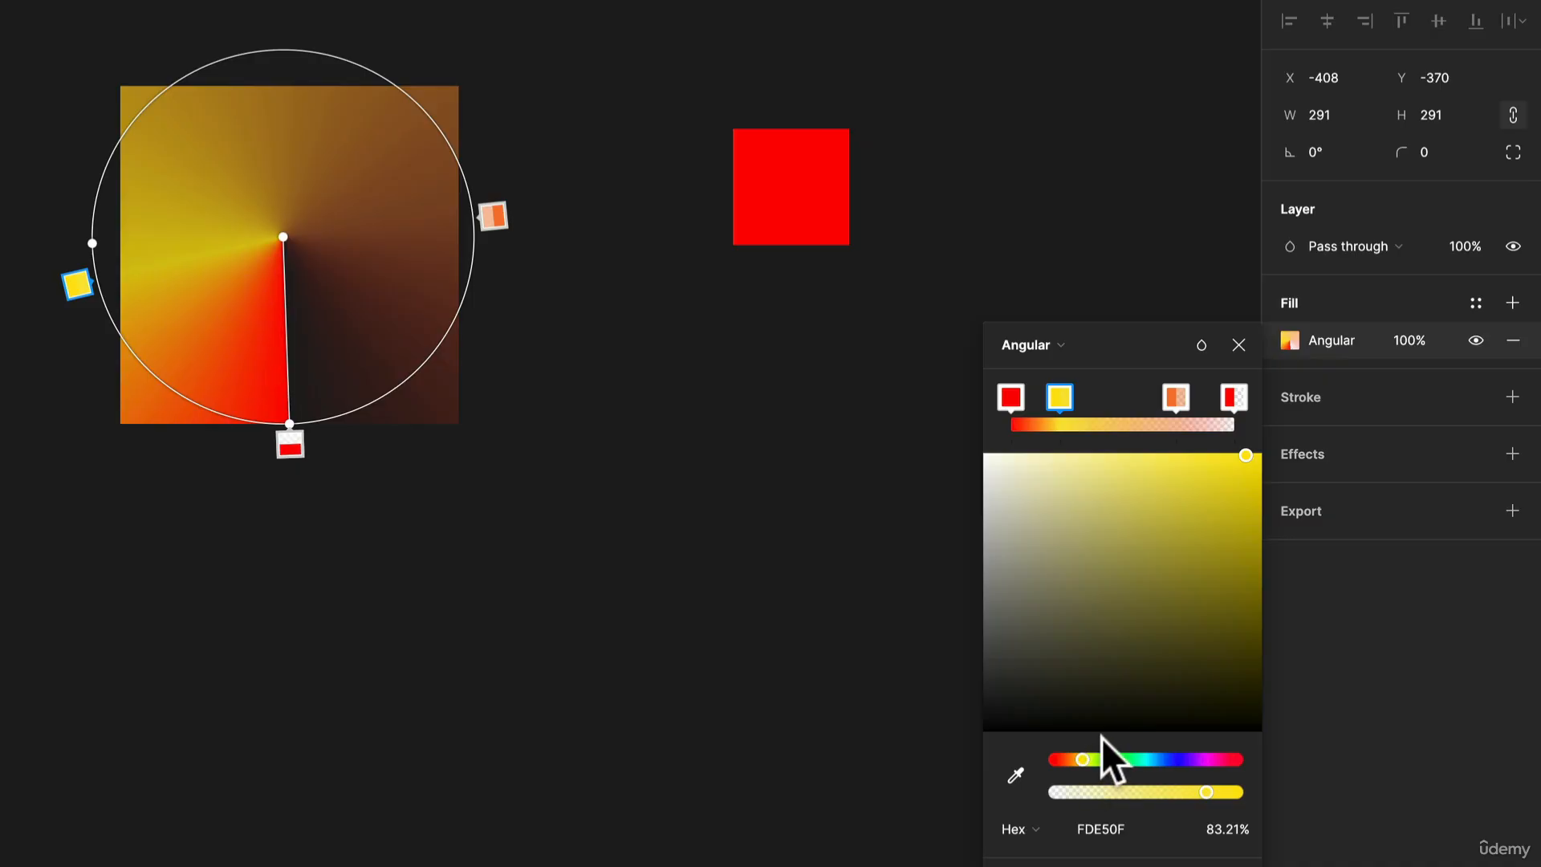
left_click_drag(1252, 491, 1160, 456)
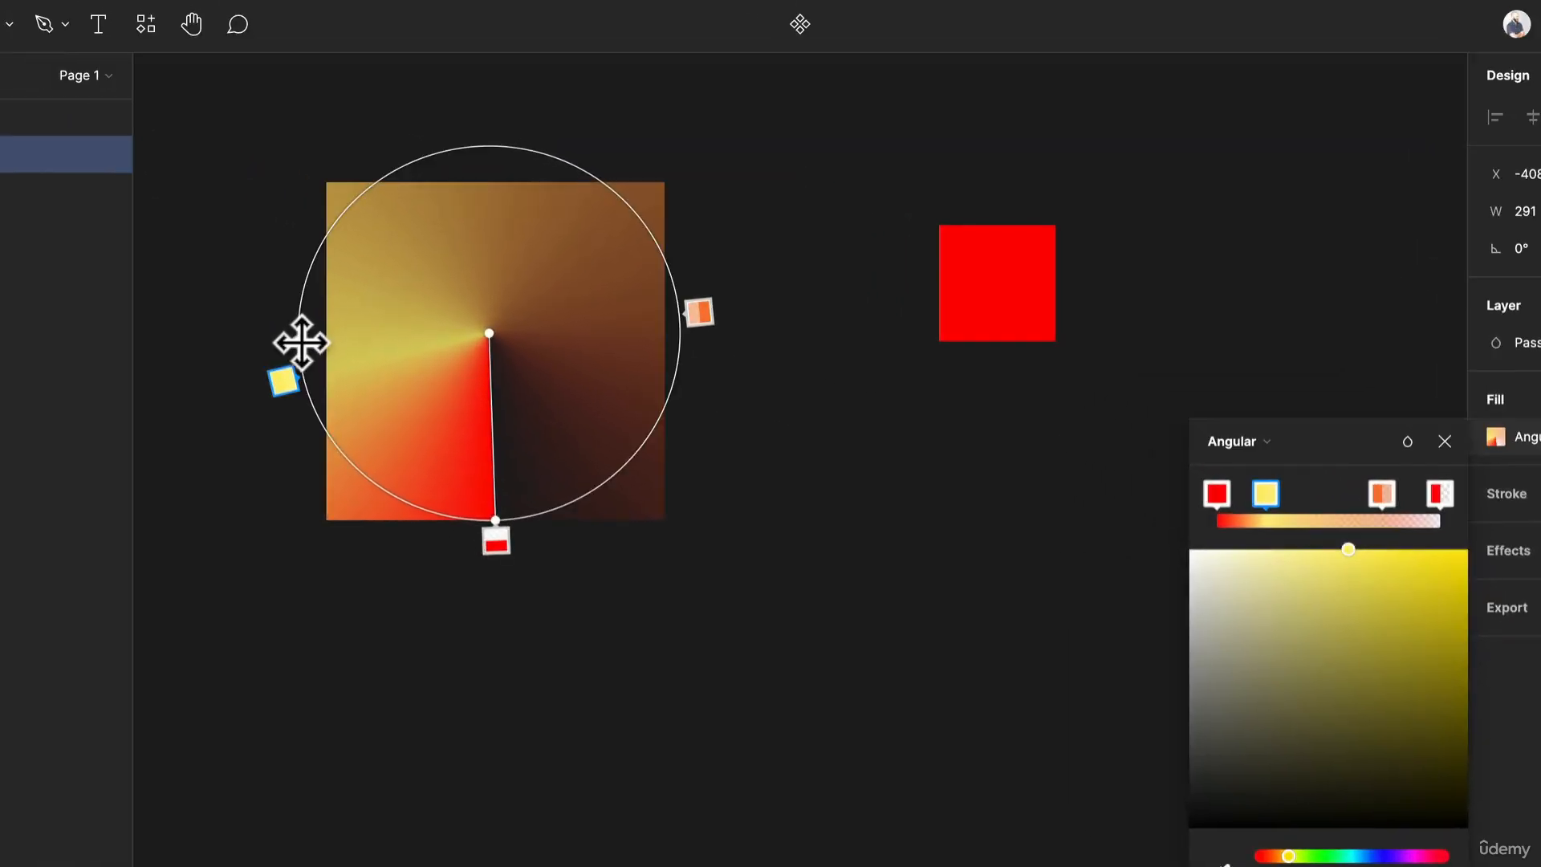
left_click_drag(301, 342, 315, 475)
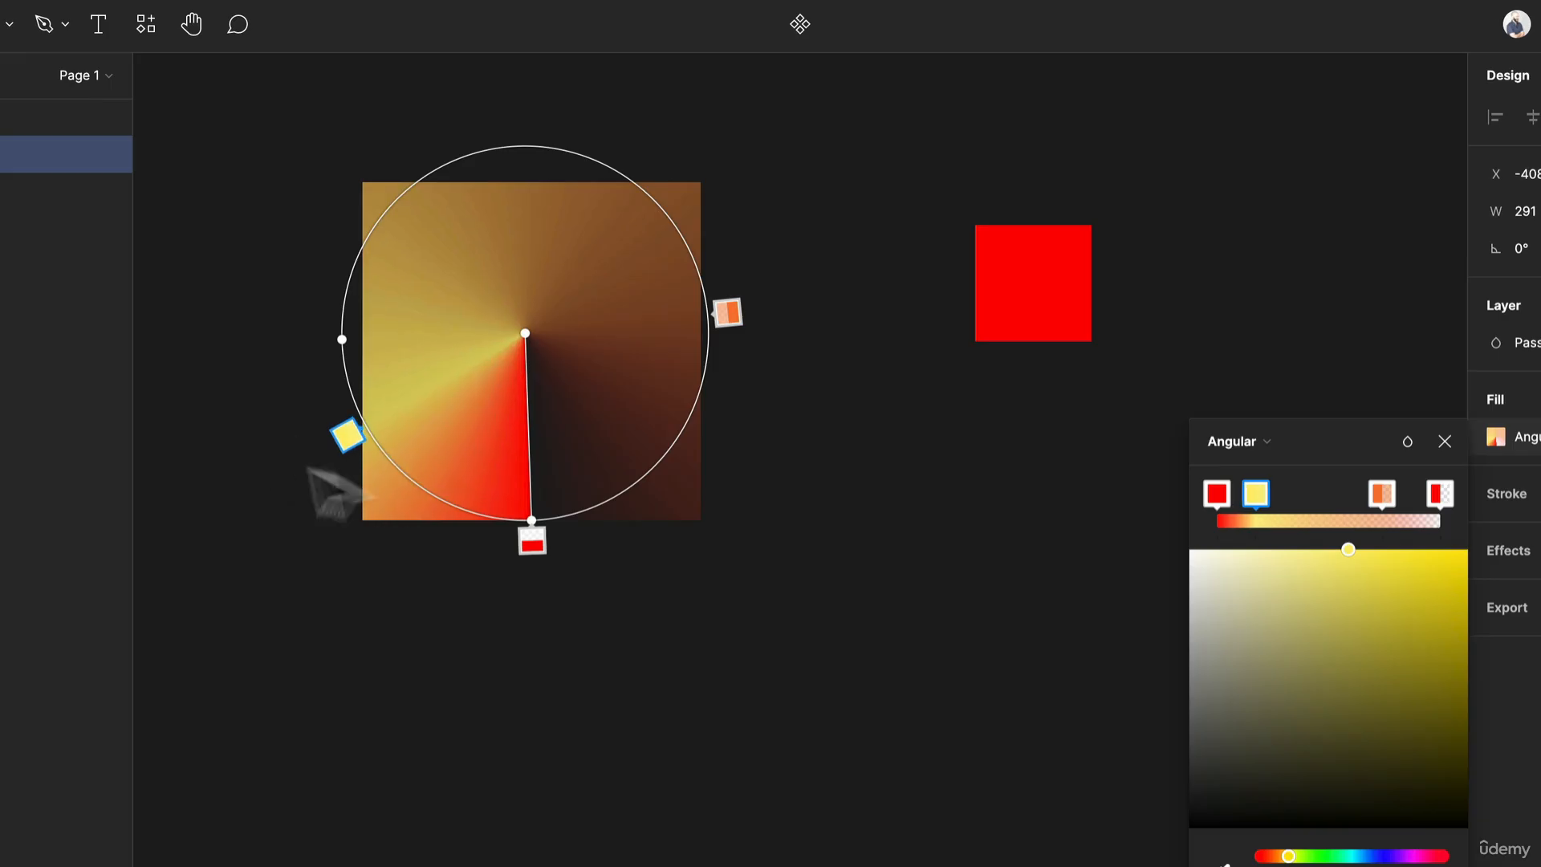
left_click_drag(1248, 490, 1298, 482)
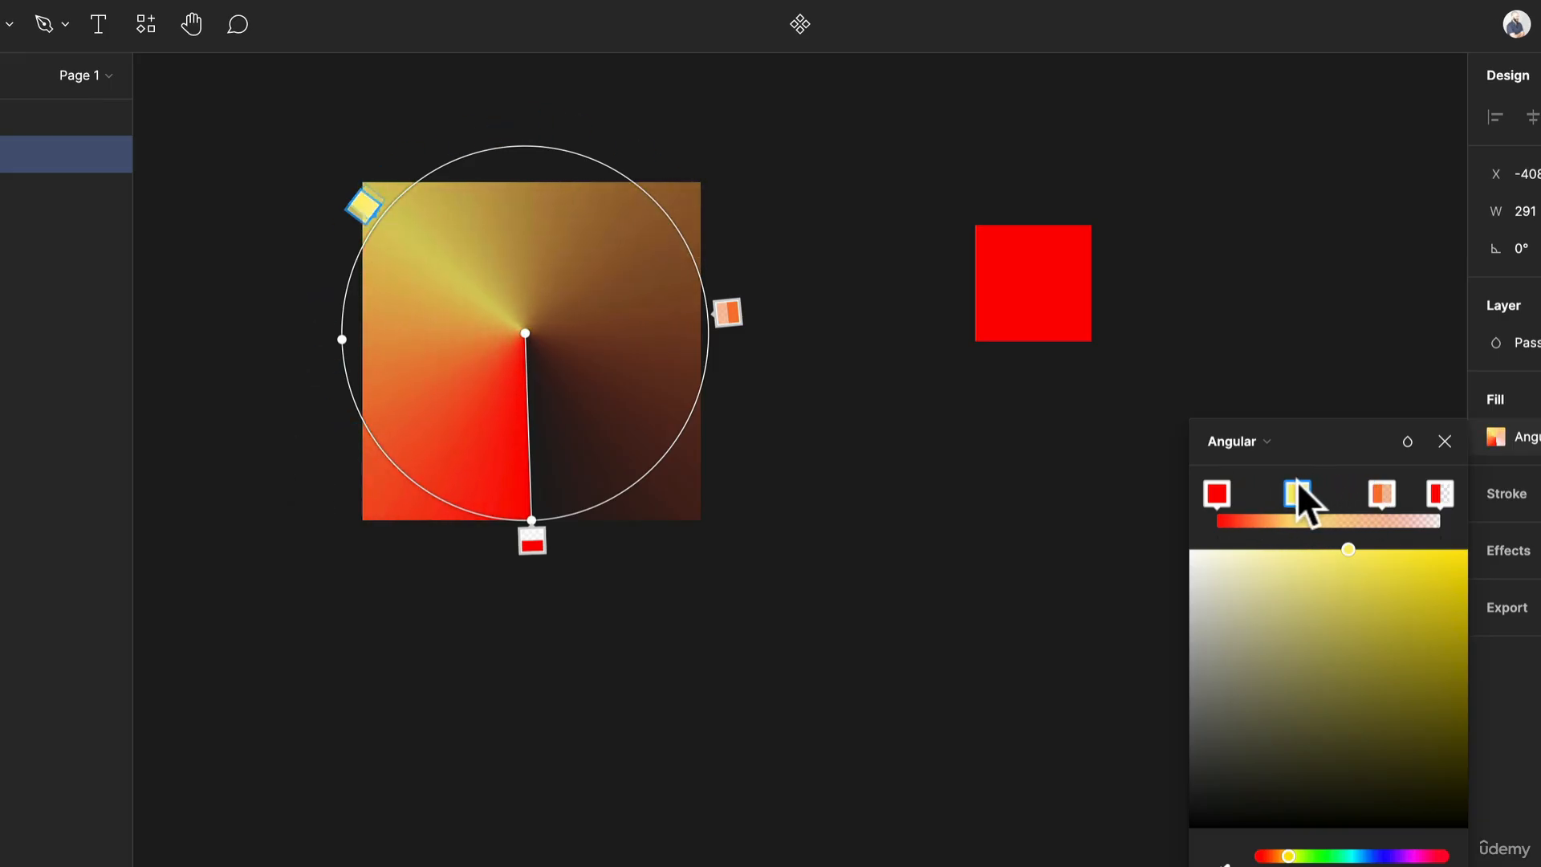
Set the yellow gradient stop to colour FDE933 with 68% opacity
left_click(1352, 552)
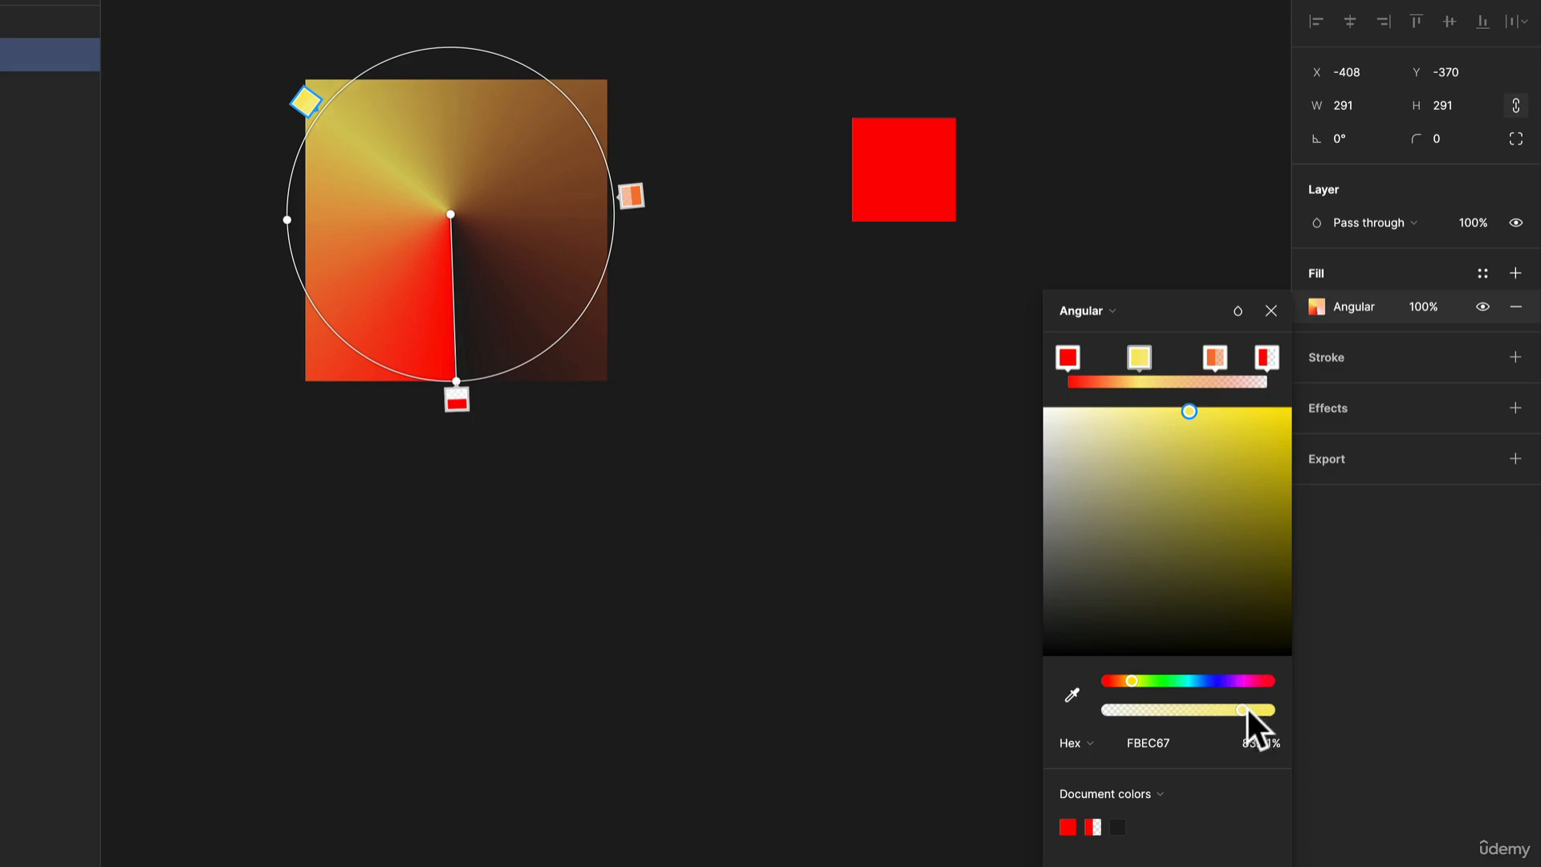
left_click_drag(1247, 710, 1164, 711)
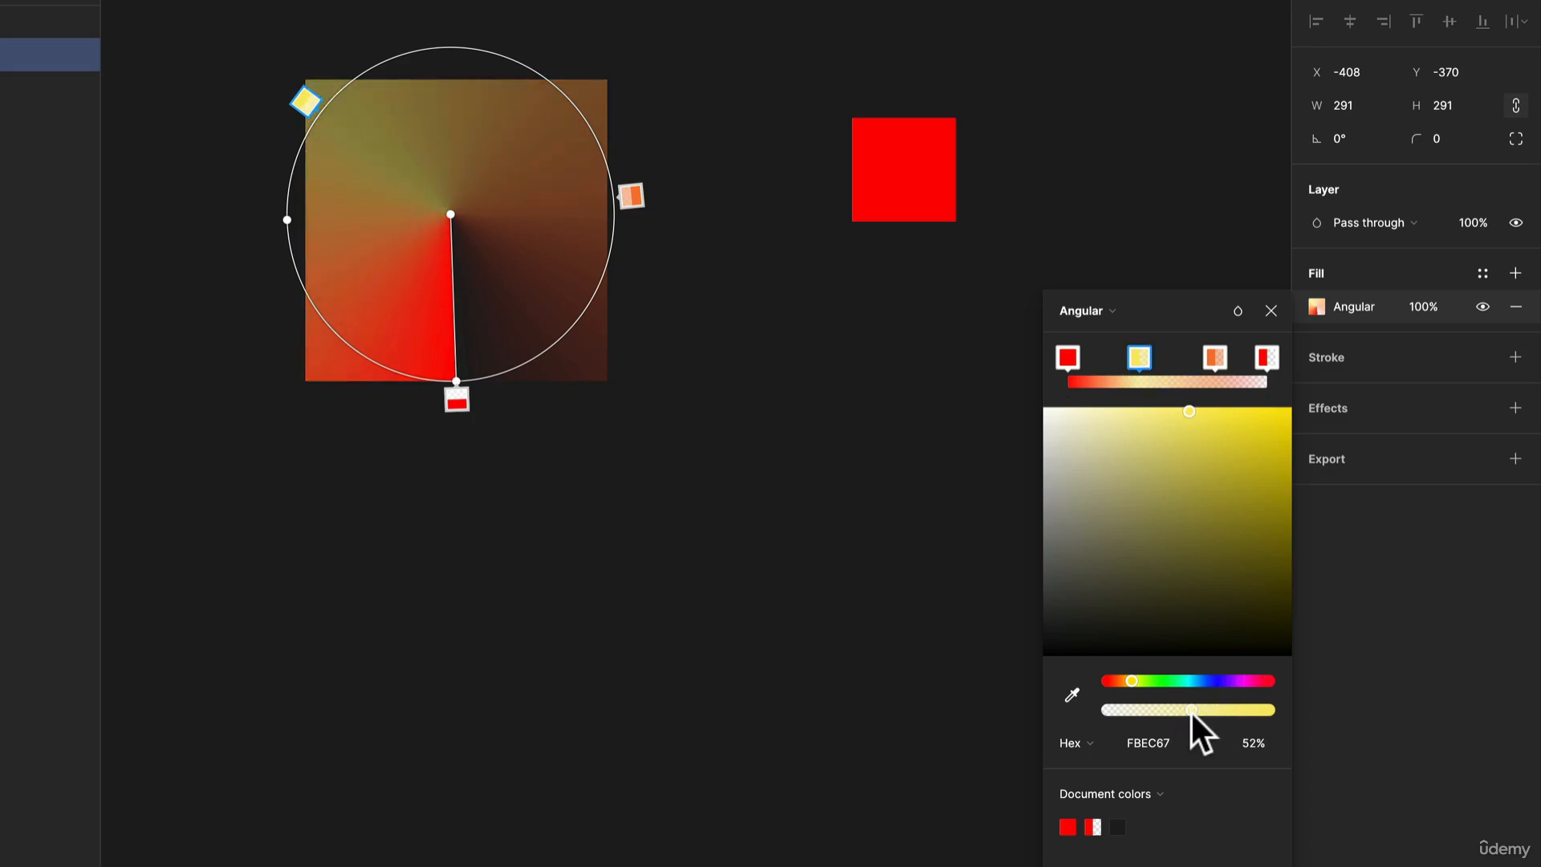
left_click_drag(1193, 711, 1215, 710)
left_click(1215, 419)
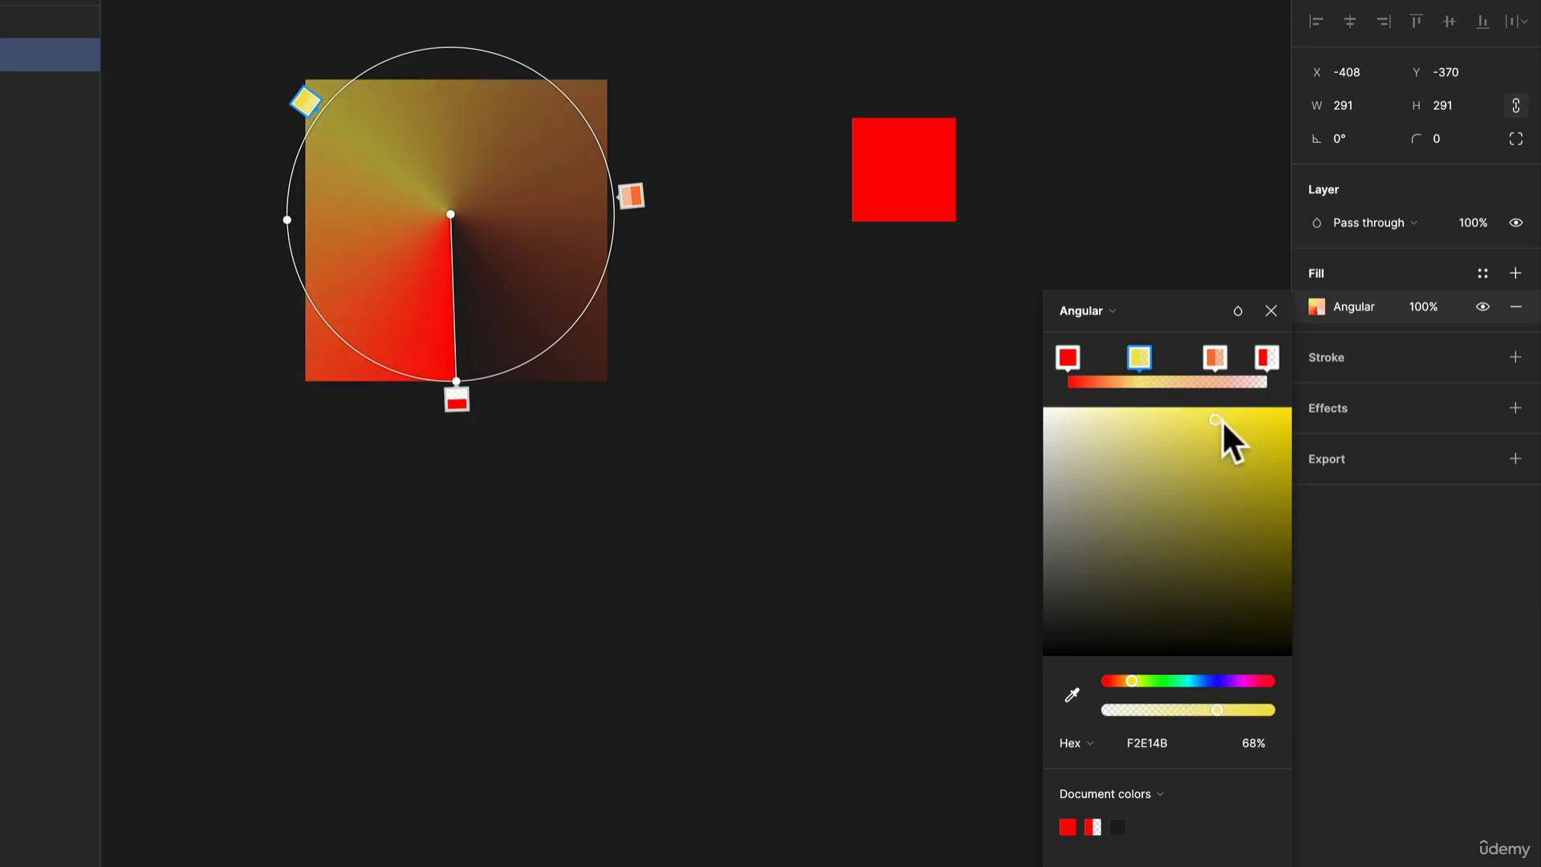
Change the large square's gradient to Diamond and shift its end handle to tilt the diamond slightly
left_click(1085, 311)
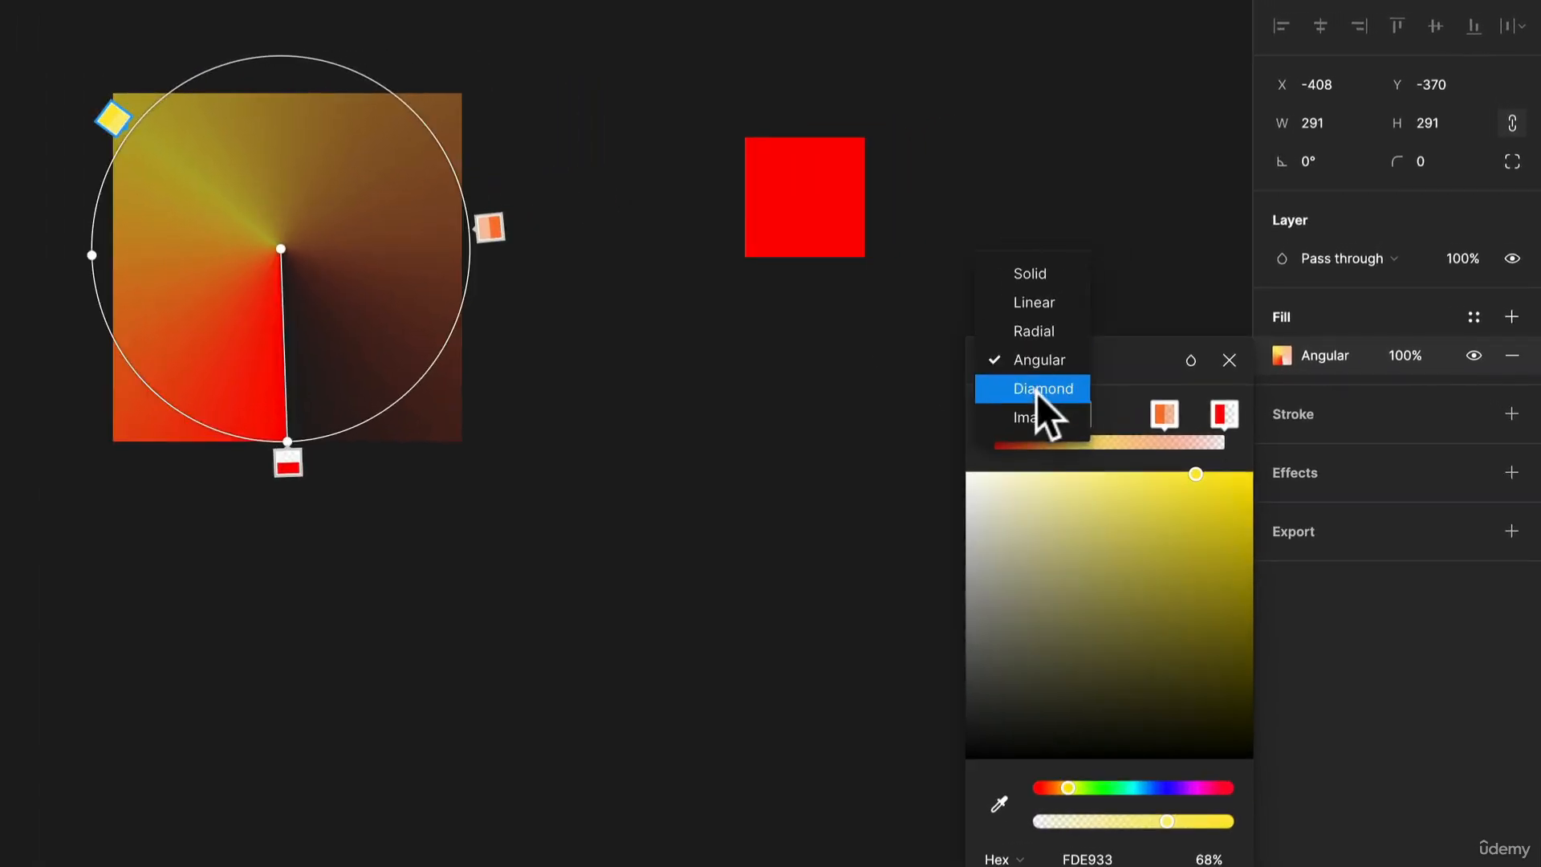
left_click(1036, 390)
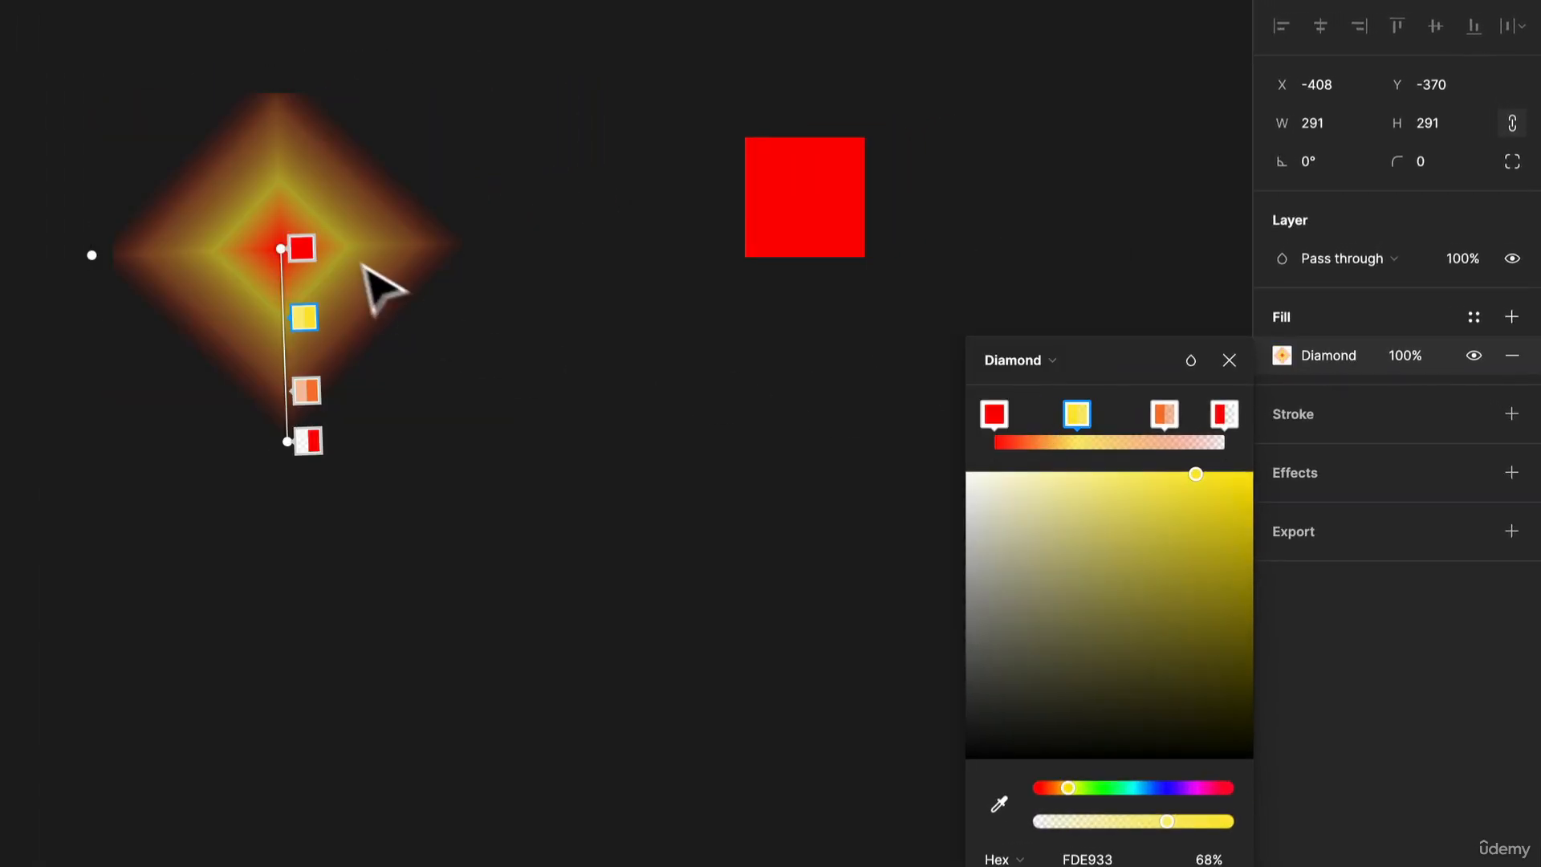
left_click_drag(295, 437, 305, 584)
left_click_drag(410, 574, 407, 427)
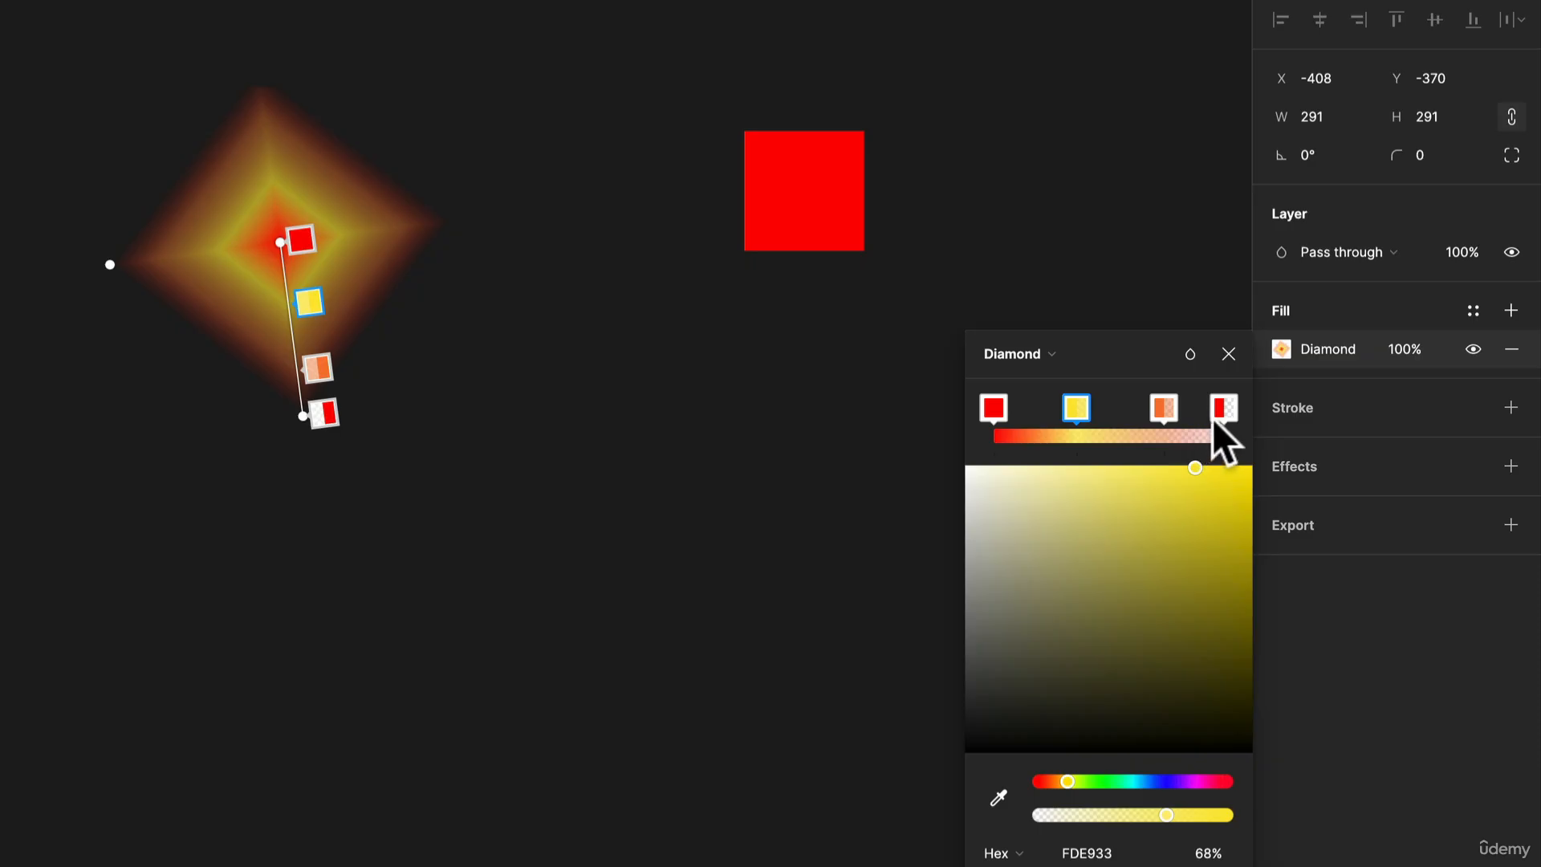
Delete the yellow and orange stops from the diamond gradient, leaving only the solid and transparent red ones
mouse_move(1079, 407)
left_mouse_down()
mouse_move(1163, 405)
mouse_move(1077, 409)
left_mouse_up()
key("Delete")
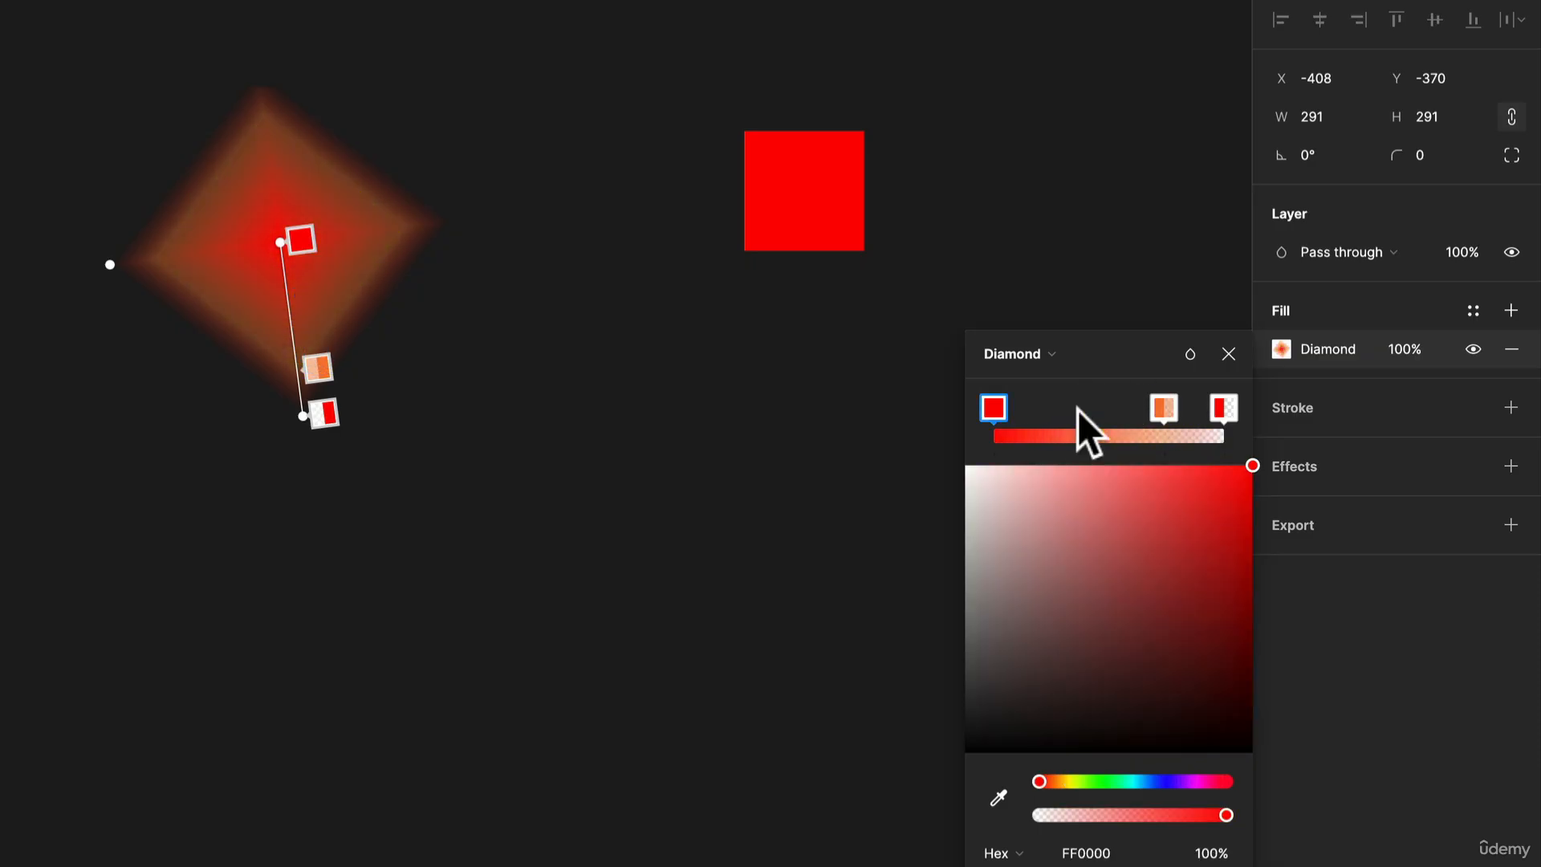
left_click(1161, 408)
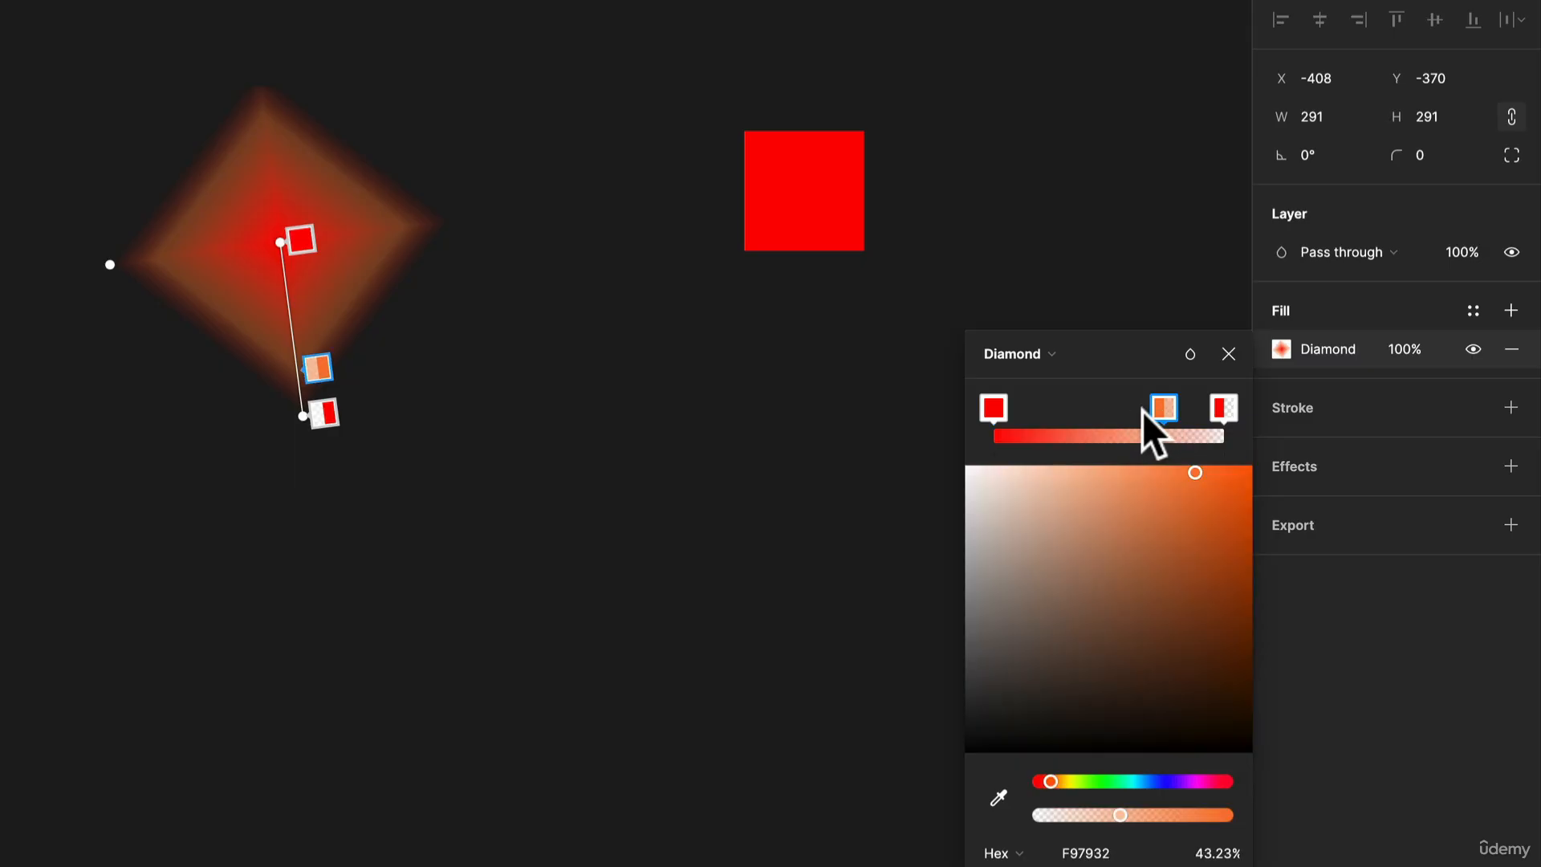
key("Delete")
Change the large square's fill to Image and open the Unsplash plugin
left_click(1066, 359)
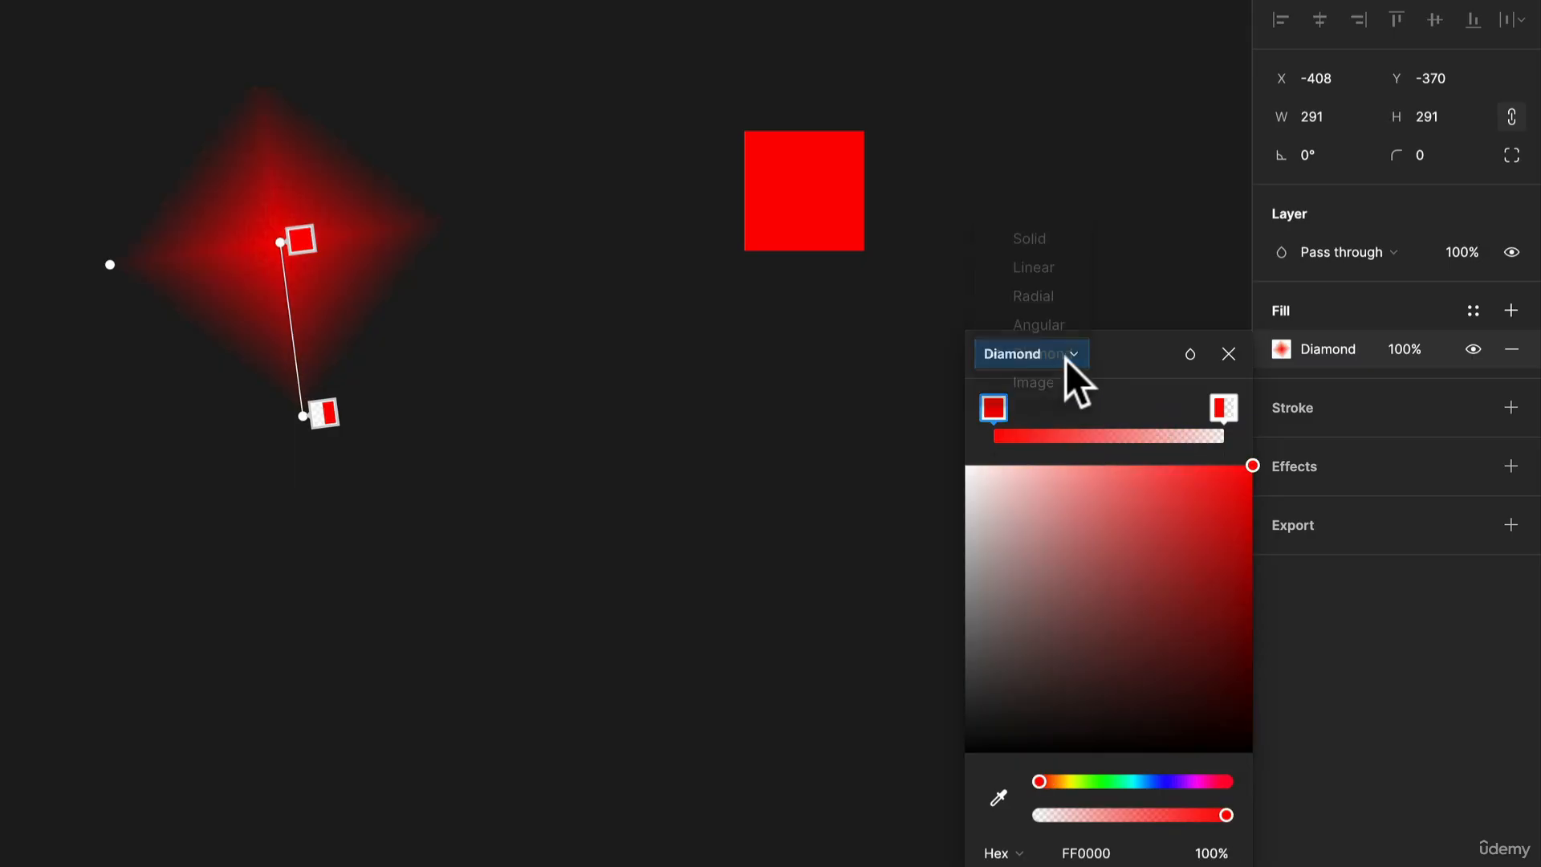
left_click(1066, 378)
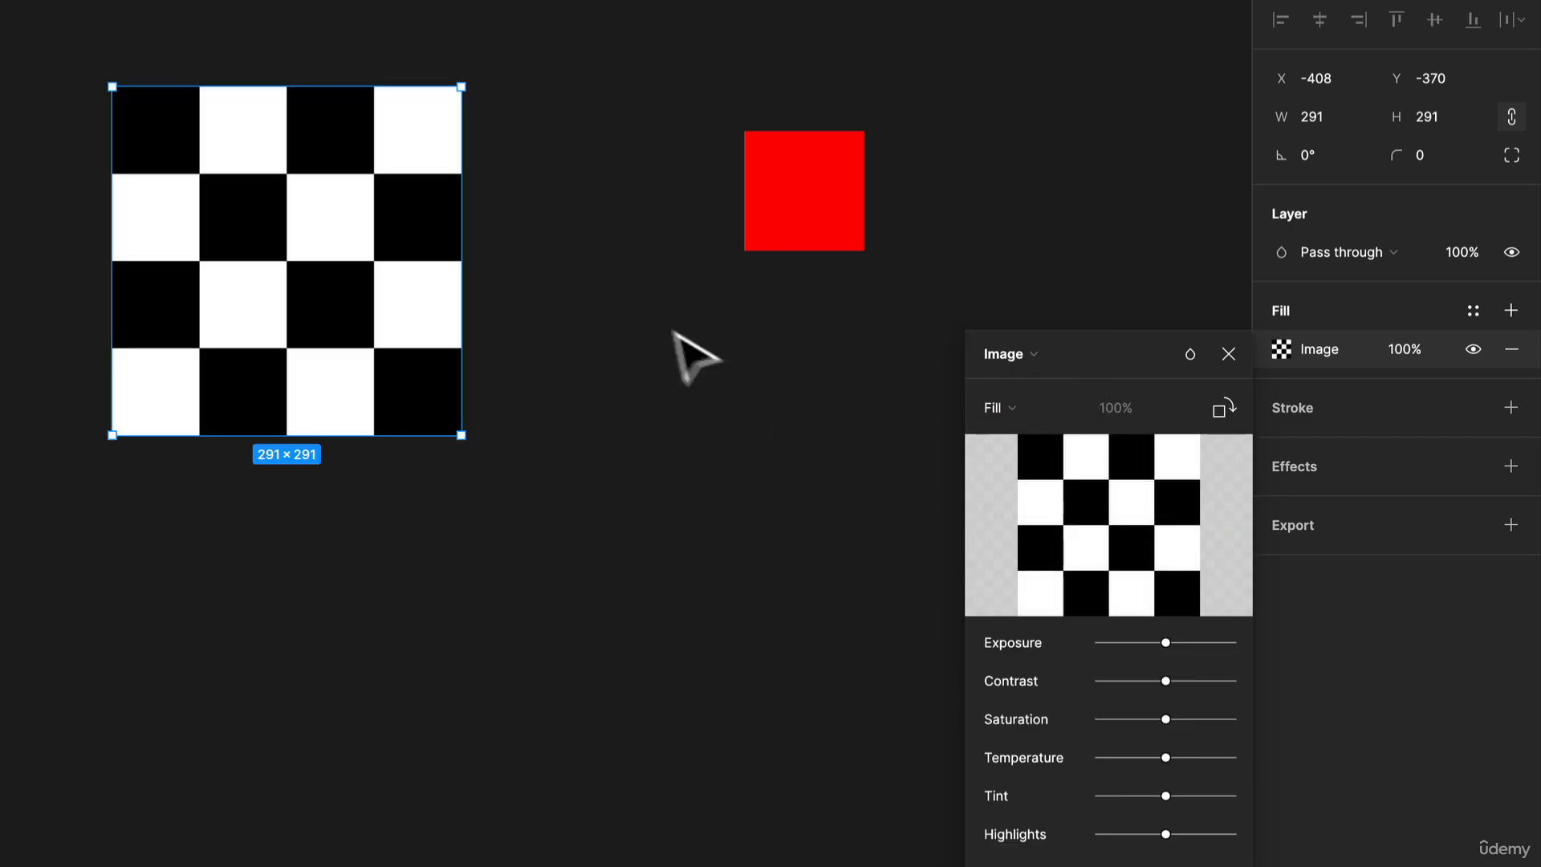
right_click(580, 178)
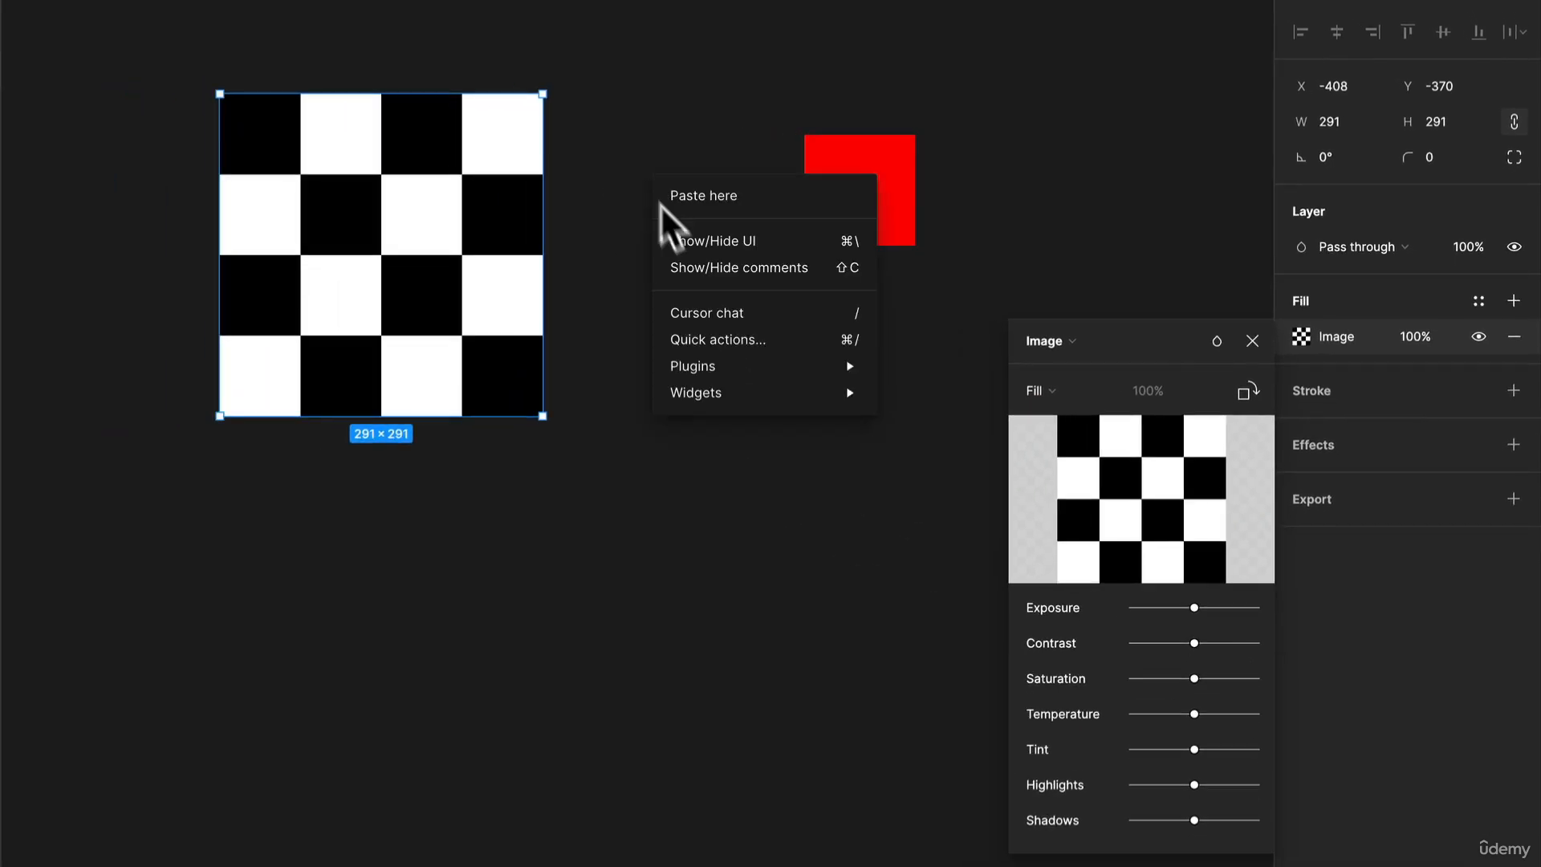
mouse_move(743, 366)
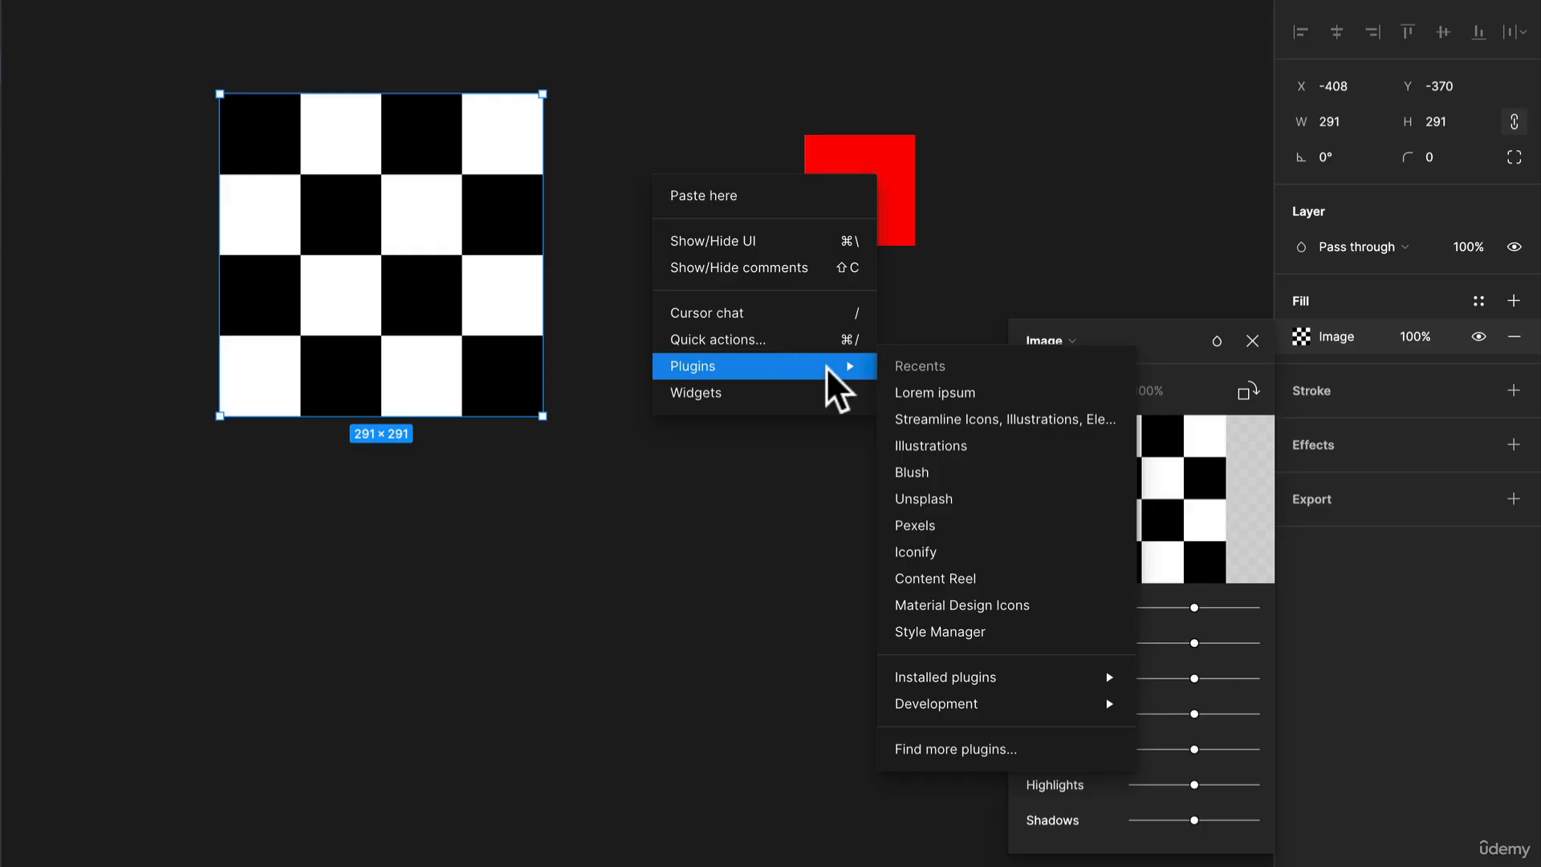
left_click(962, 499)
key("Escape")
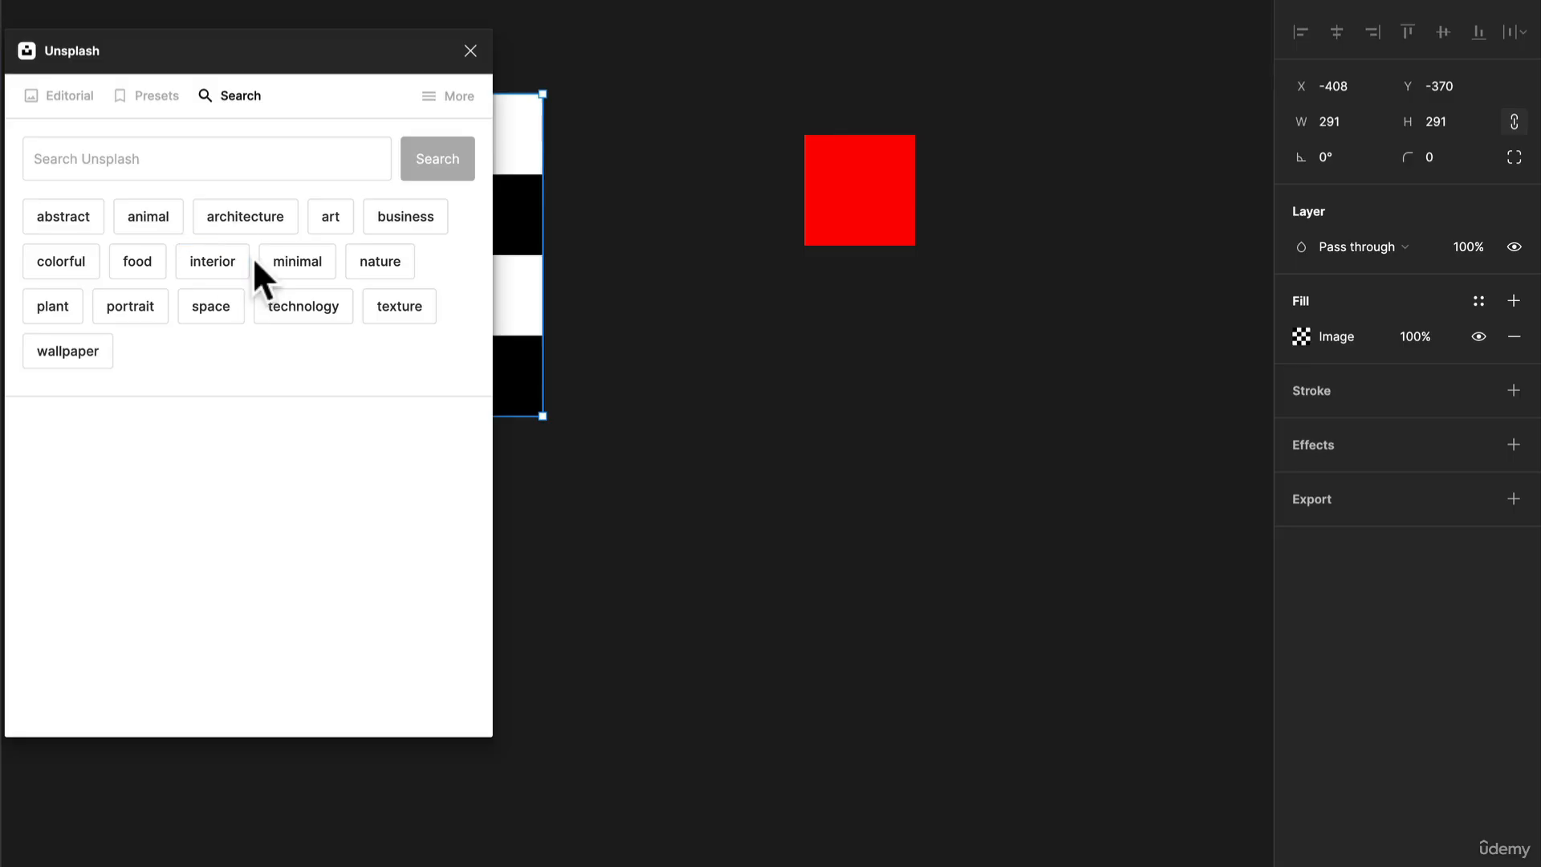
Fill the large square with the purple and blue wave picture from Unsplash's abstract category, and close the plugin
left_click(76, 218)
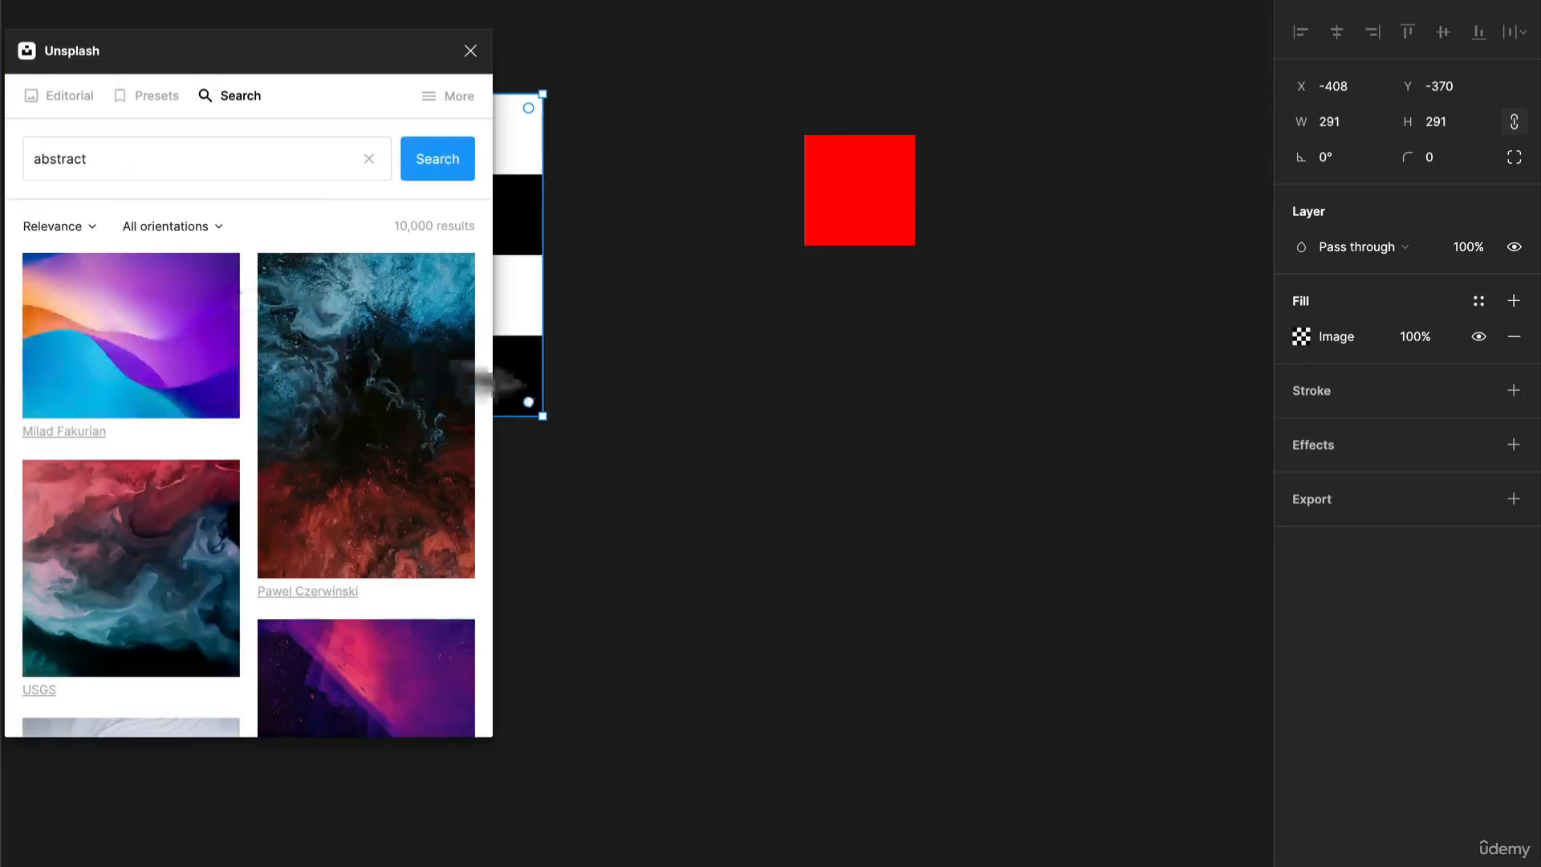
left_click(93, 303)
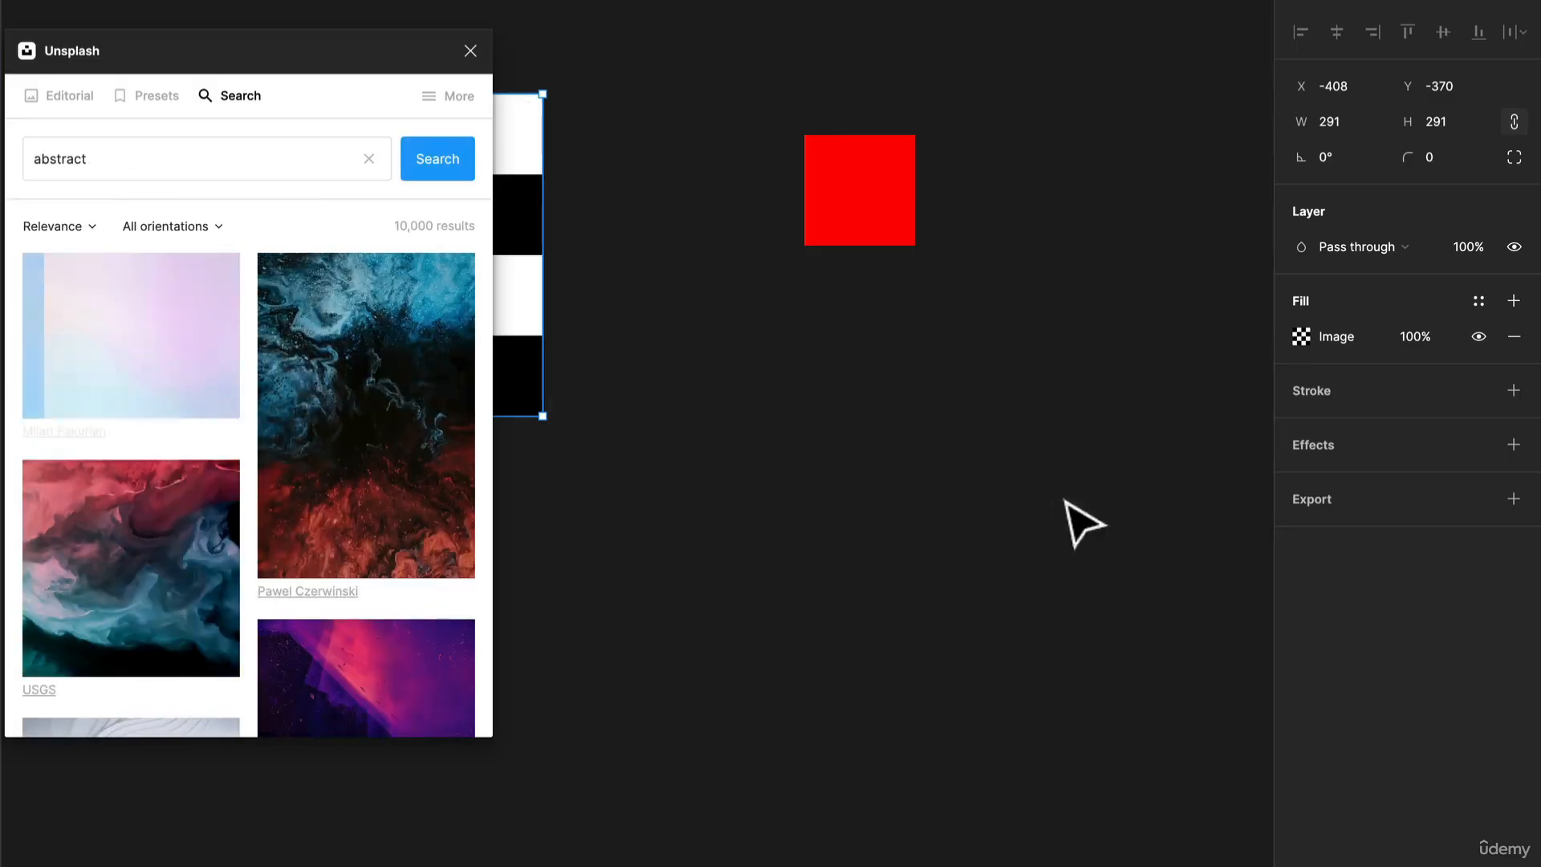
left_click(469, 51)
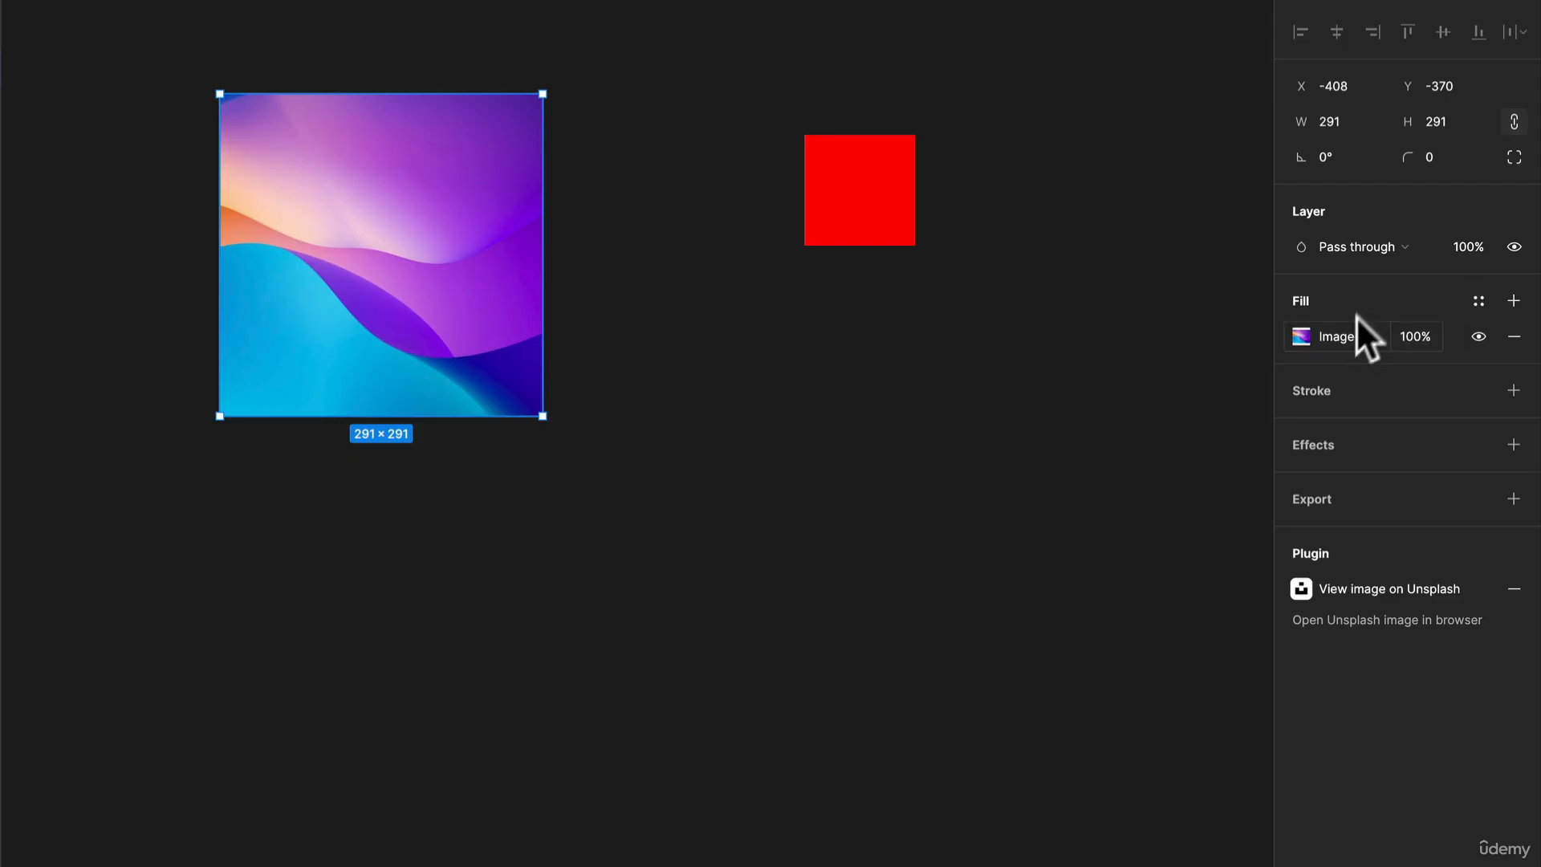
Add a second solid fill above the image on the large square, coloured FF0000 at 42% opacity
left_click(1512, 298)
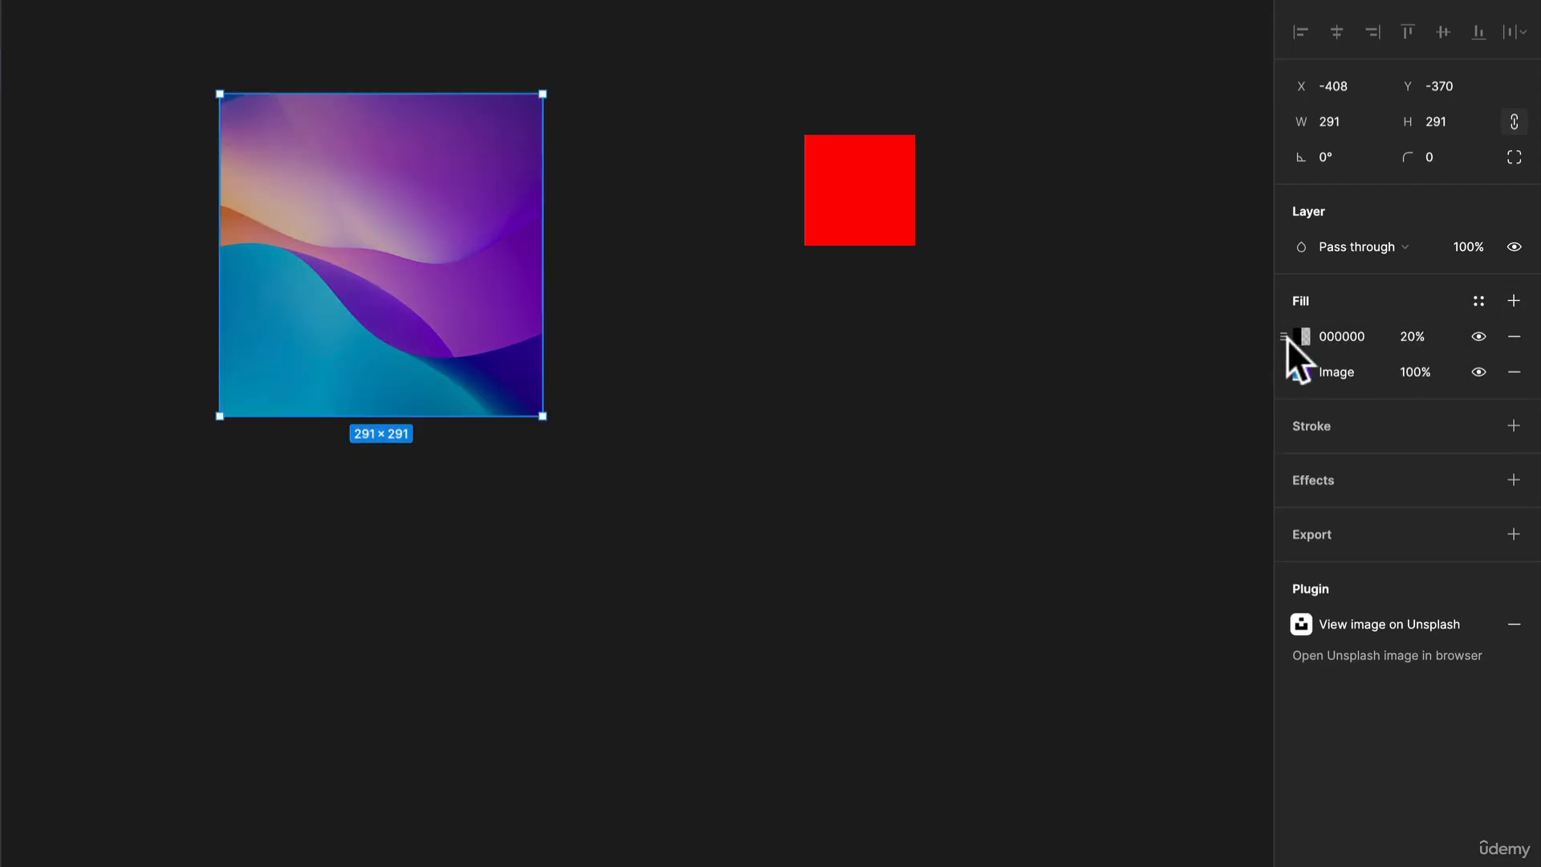
left_click(1300, 335)
left_click_drag(1174, 427, 1284, 354)
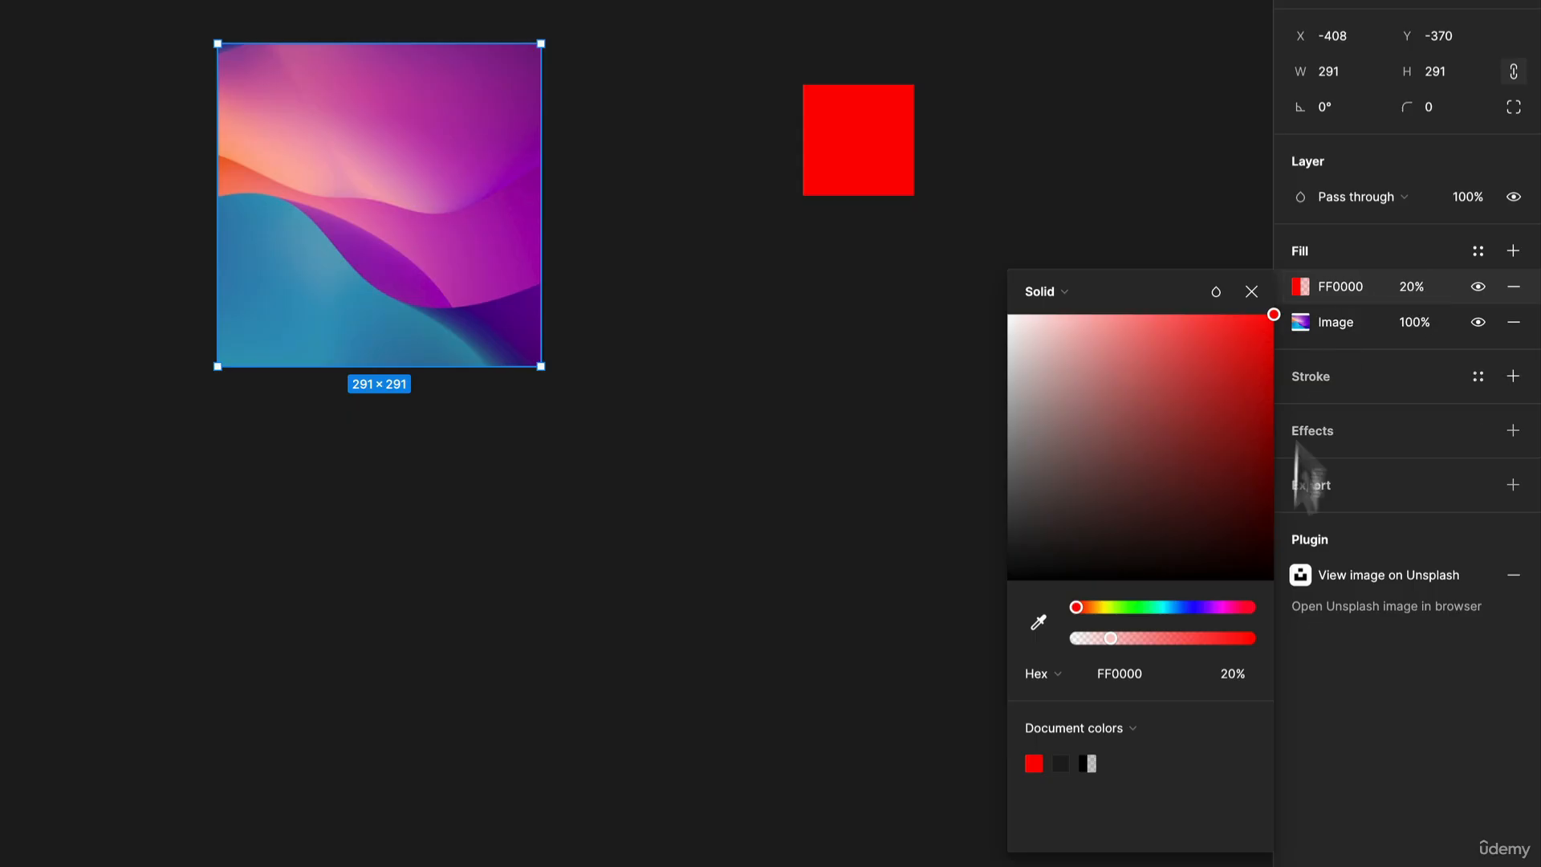
left_click_drag(1113, 640, 1151, 626)
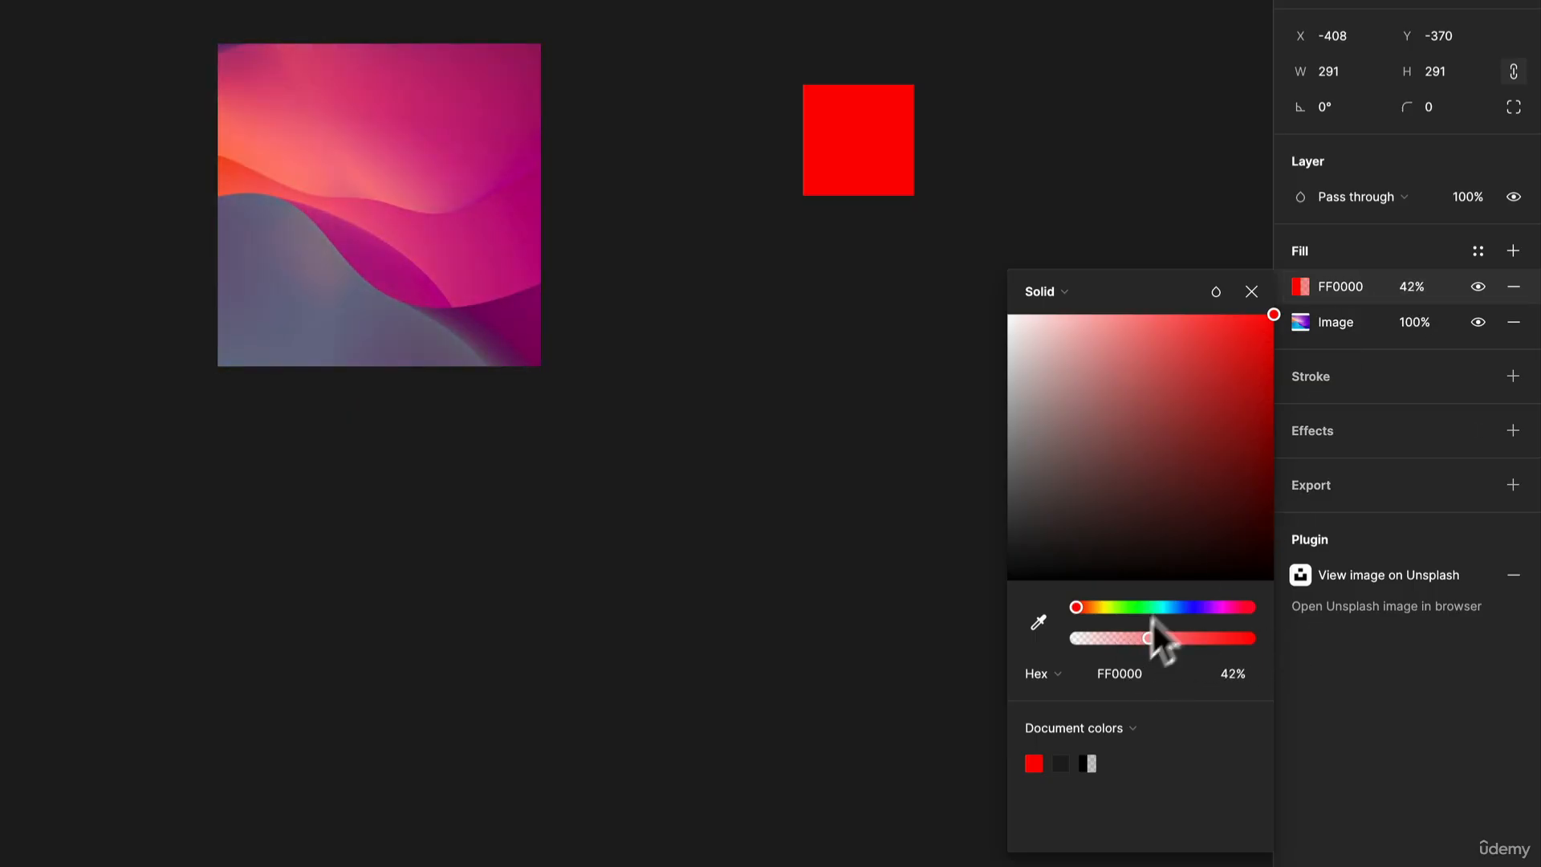
left_click(1075, 291)
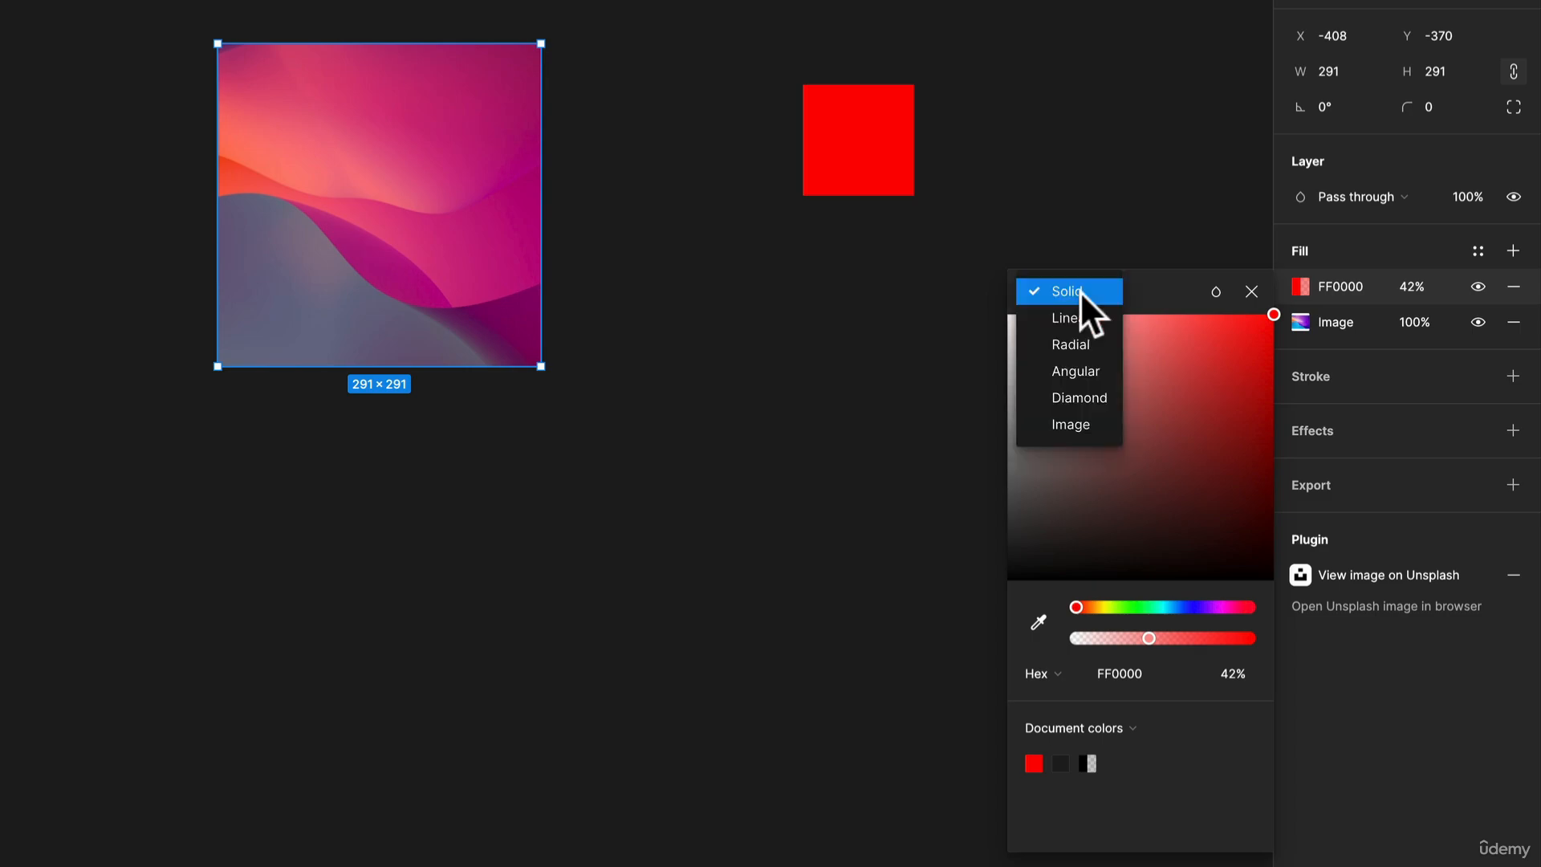
left_click(1374, 267)
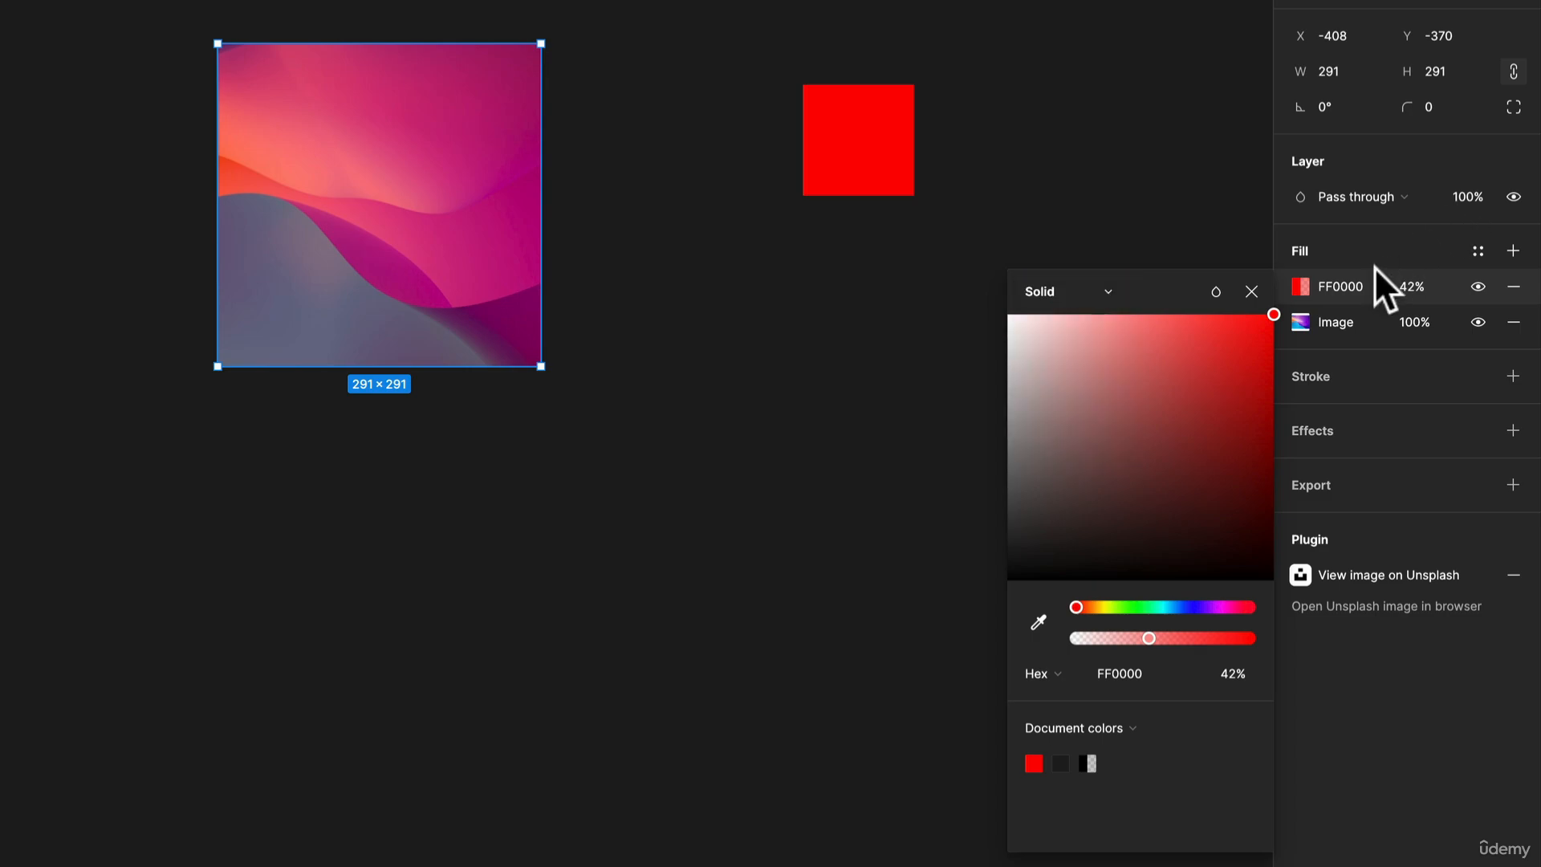
Change the large square's image fill mode to Fit, and switch it to Crop
left_click(1300, 321)
left_click(1057, 376)
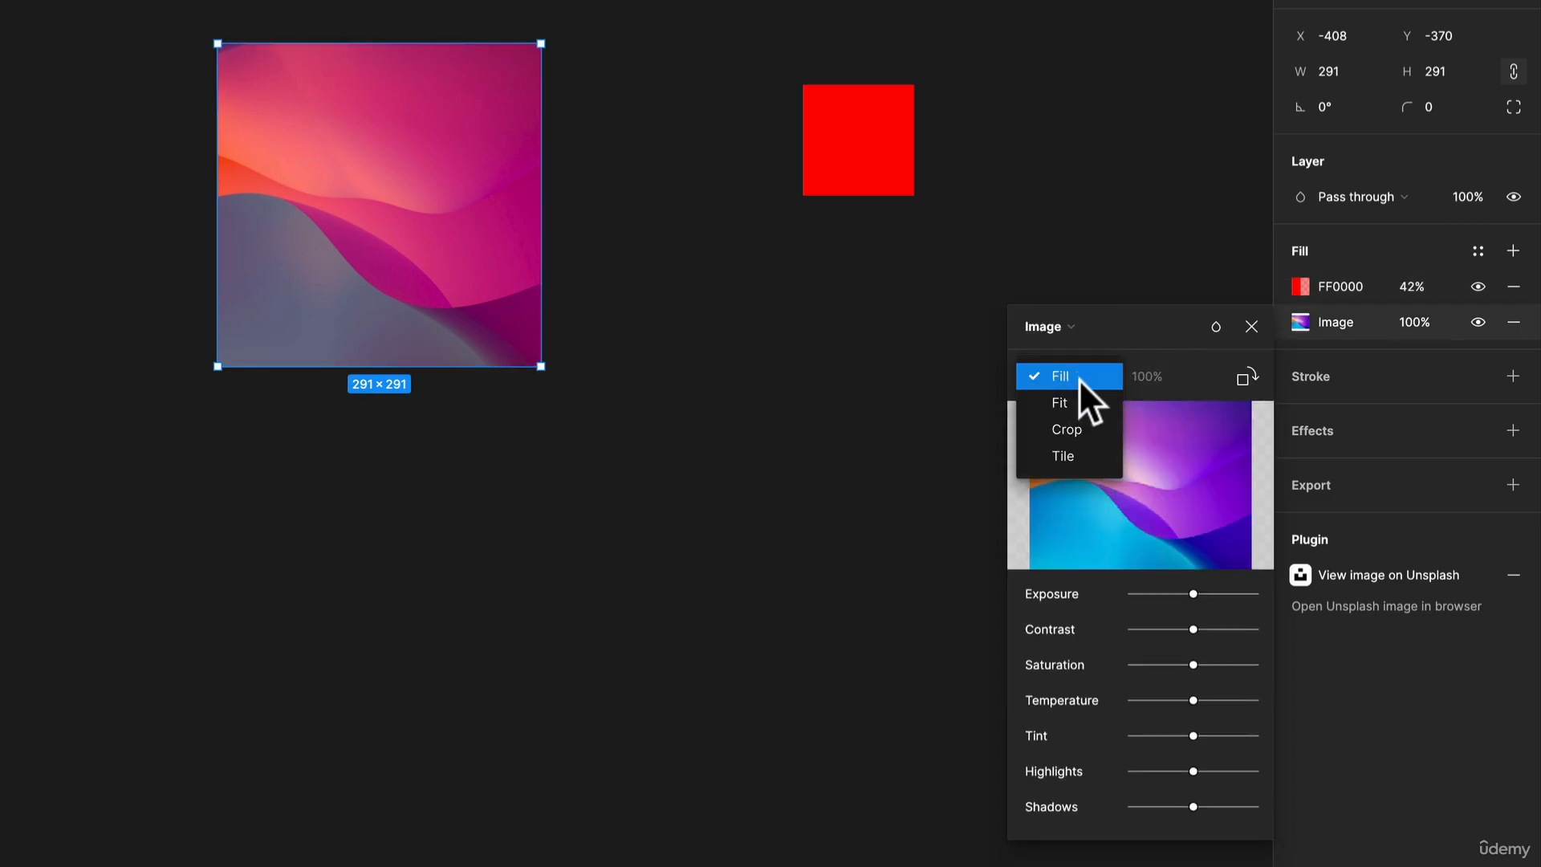
left_click(1082, 402)
left_click(1081, 371)
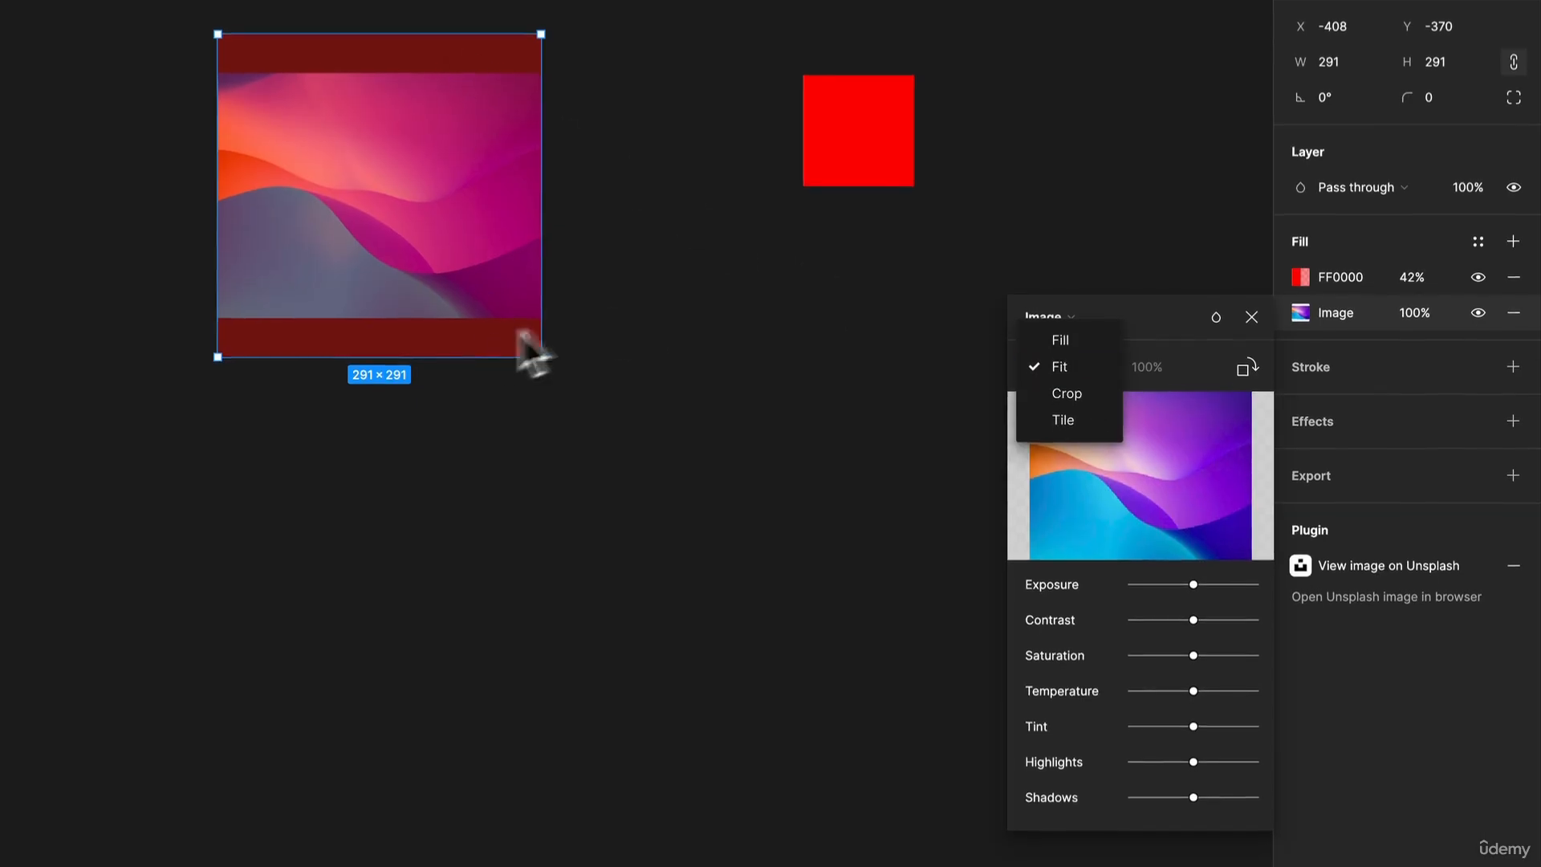
left_click(1056, 385)
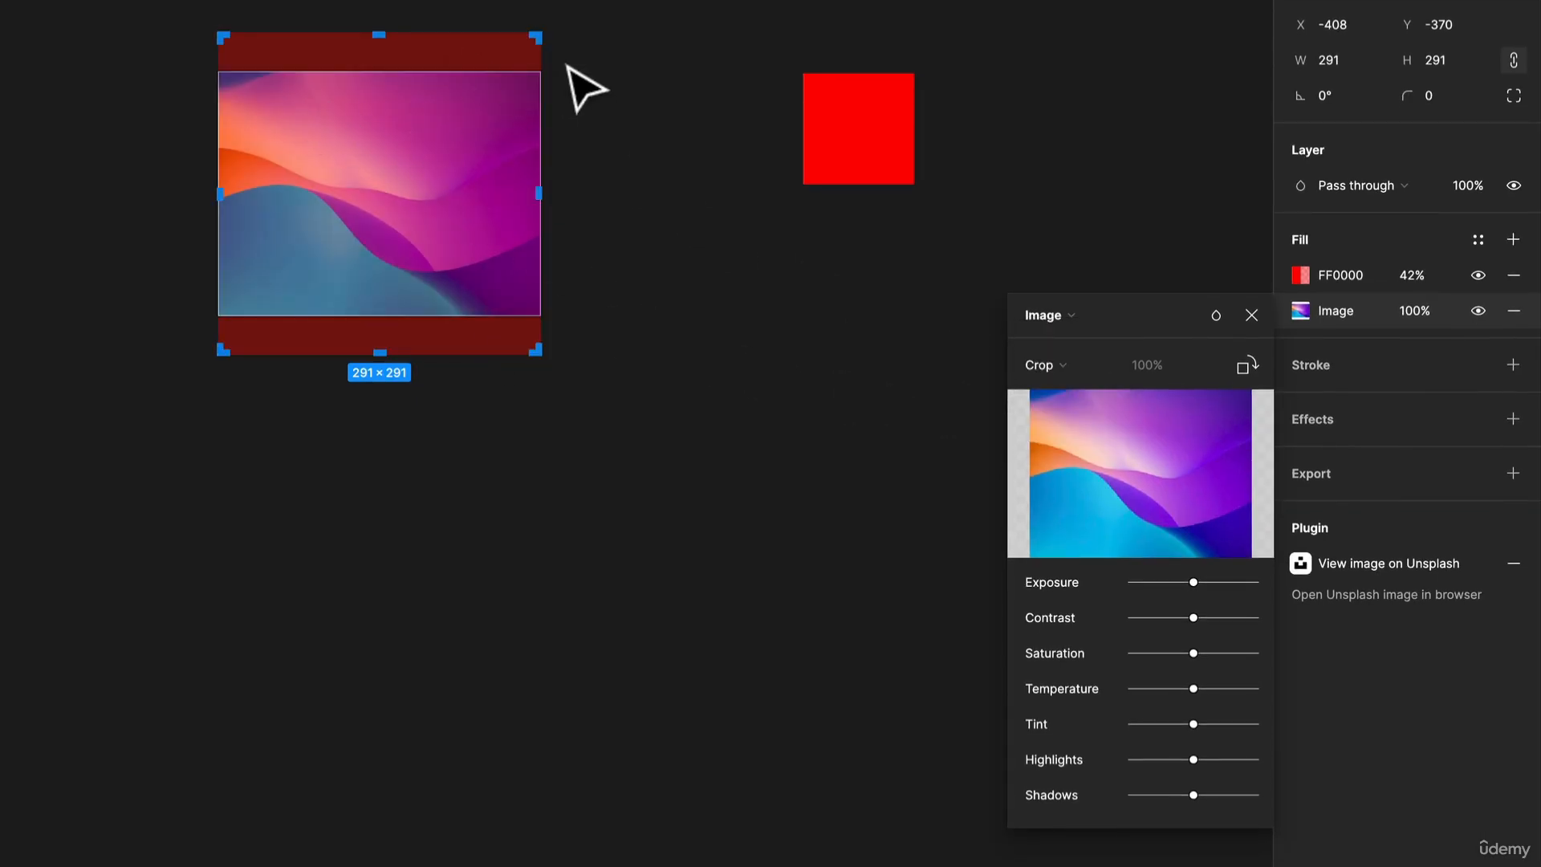
Crop the large square from its upper right corner to 149 × 184 and deselect it
left_click_drag(507, 54, 385, 151)
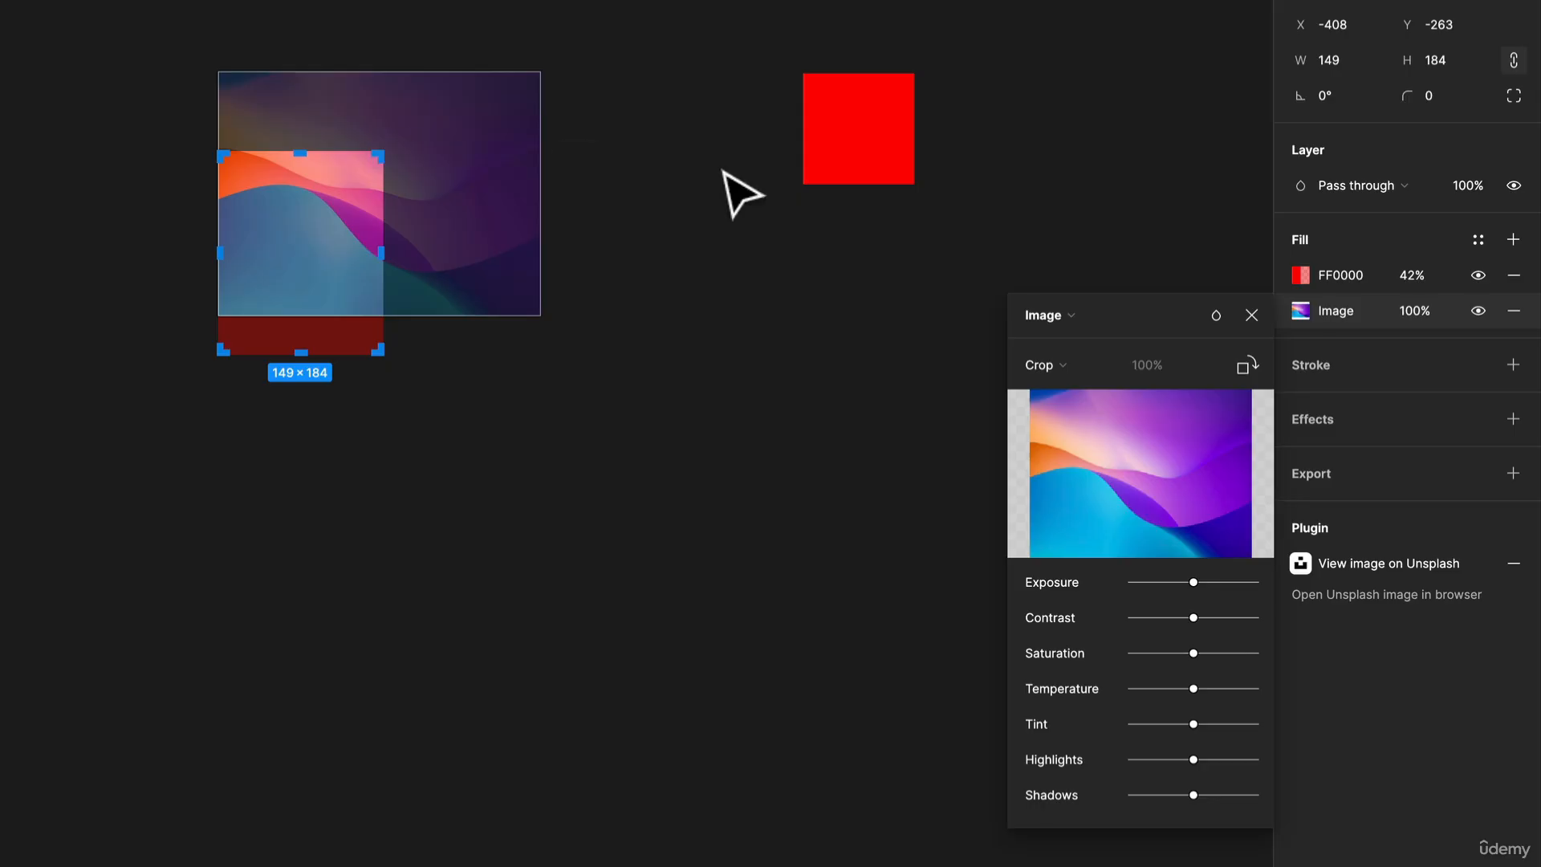
left_click(721, 170)
left_click(720, 172)
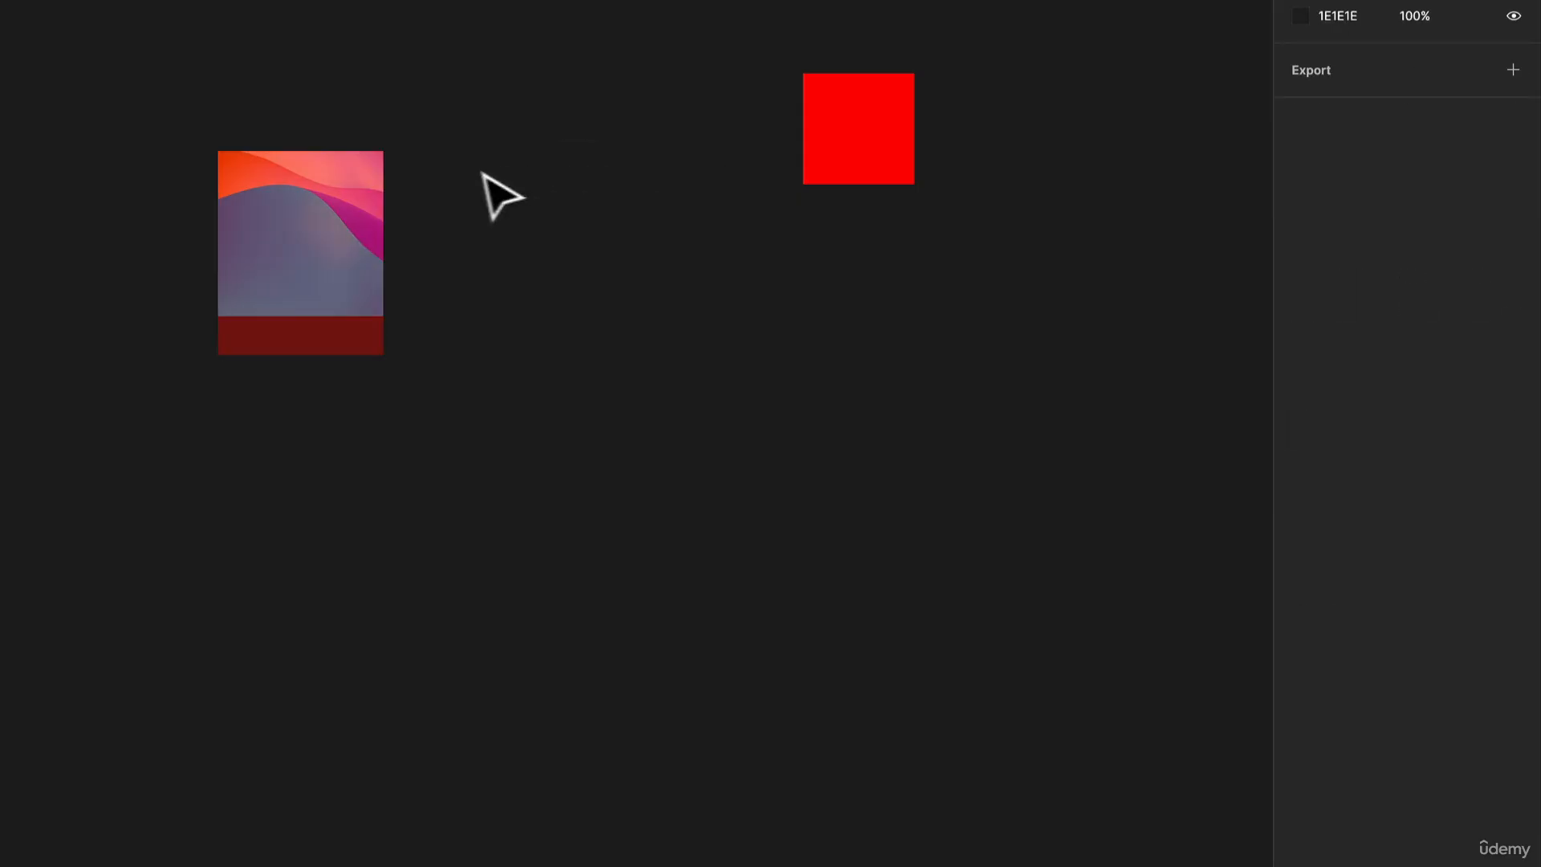
Move the cropped rectangle closer to the red square and readjust its crop so the image covers the whole frame
left_click_drag(263, 186, 406, 88)
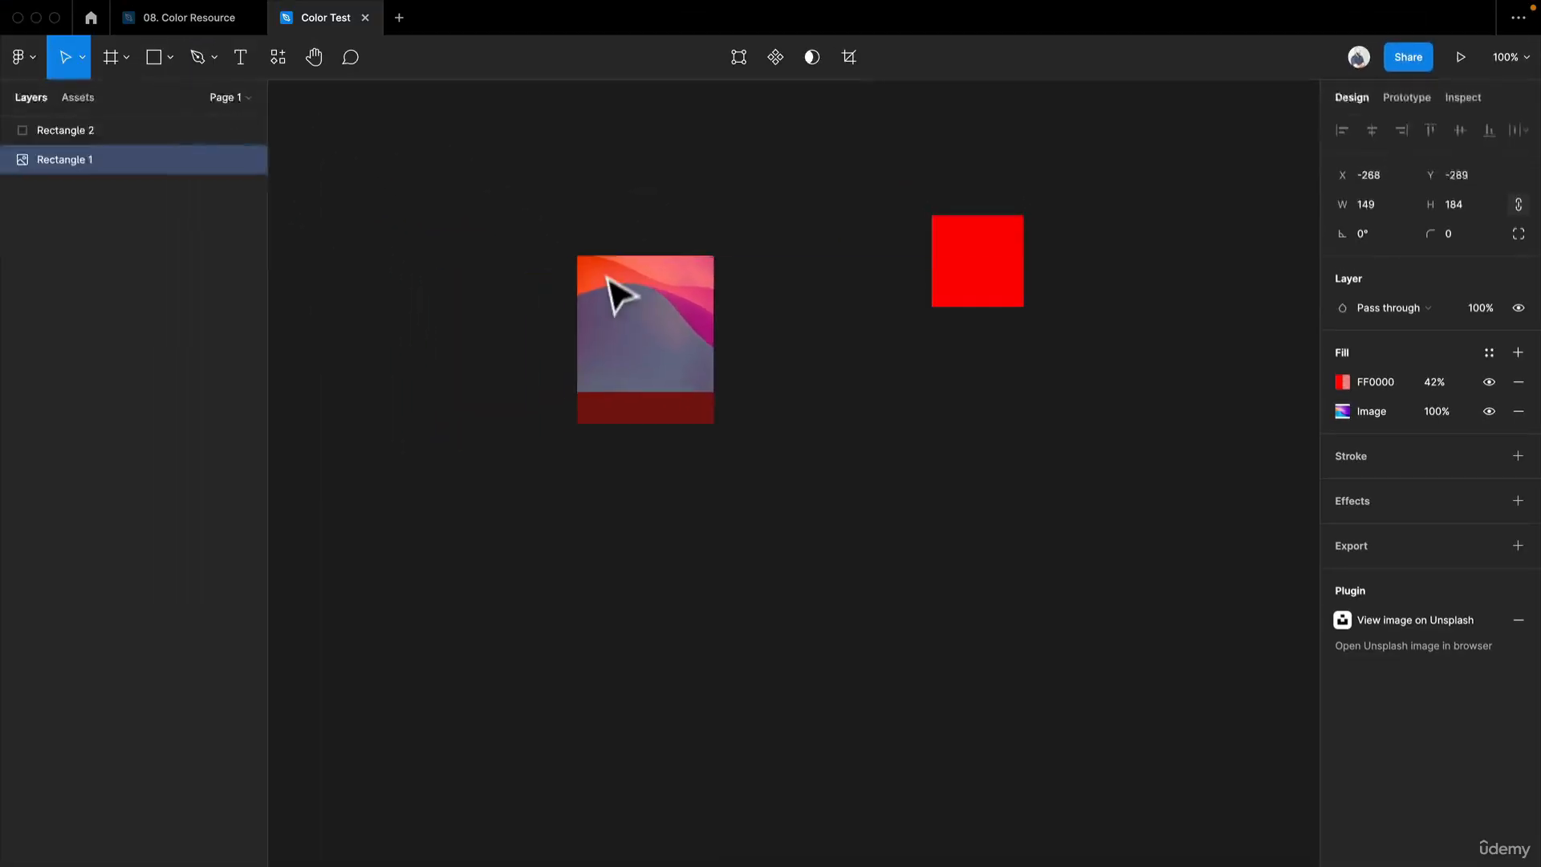
double_click(698, 273)
left_click_drag(688, 251, 610, 301)
Change the cropped rectangle's image fill mode to Tile and close the fill settings
left_click(1127, 456)
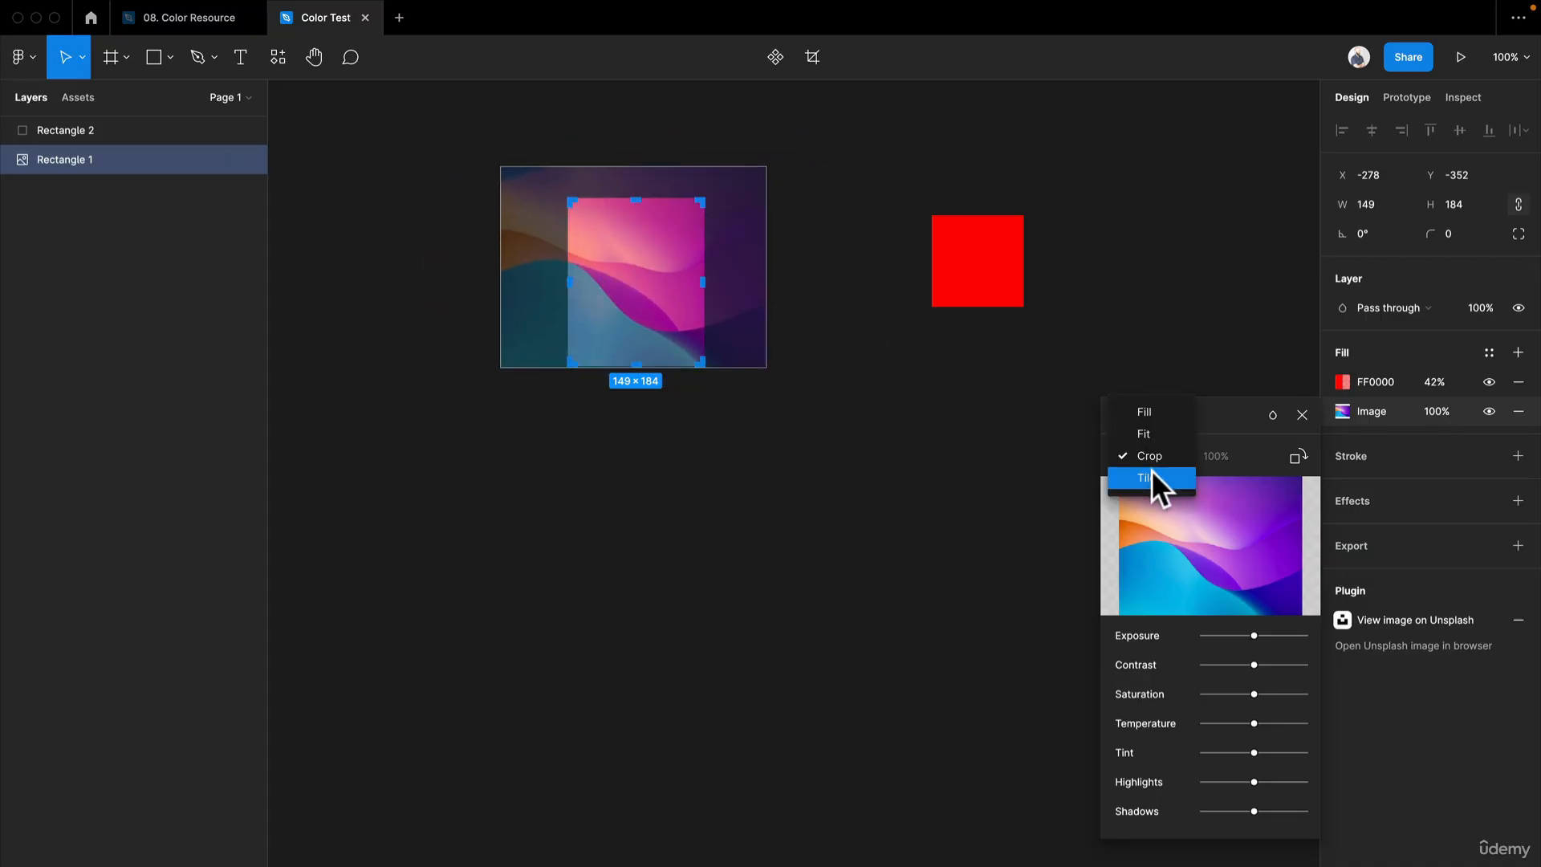
left_click(1151, 474)
key("Escape")
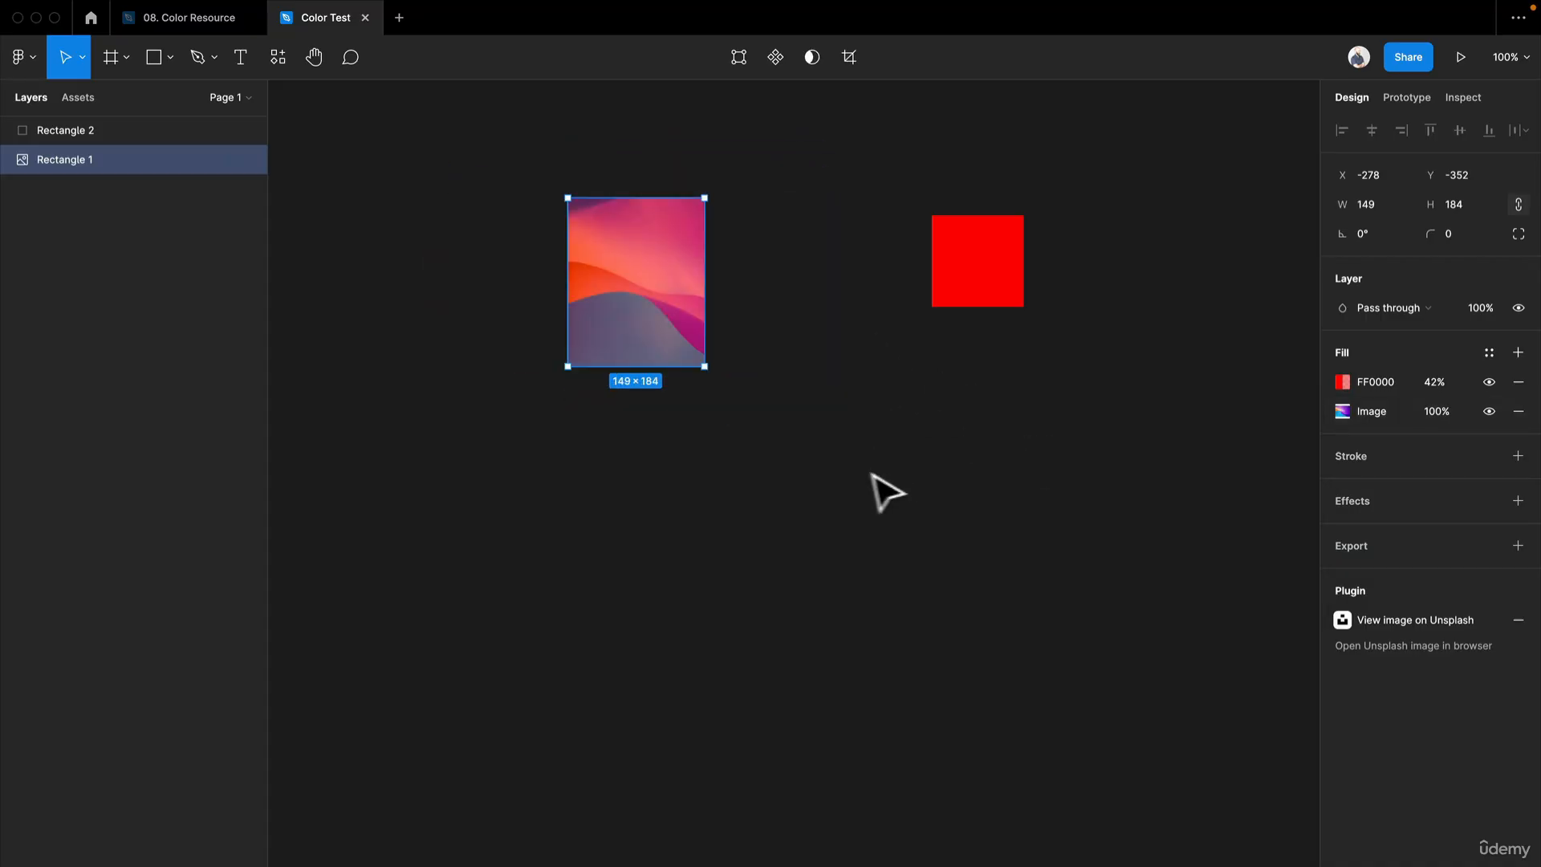